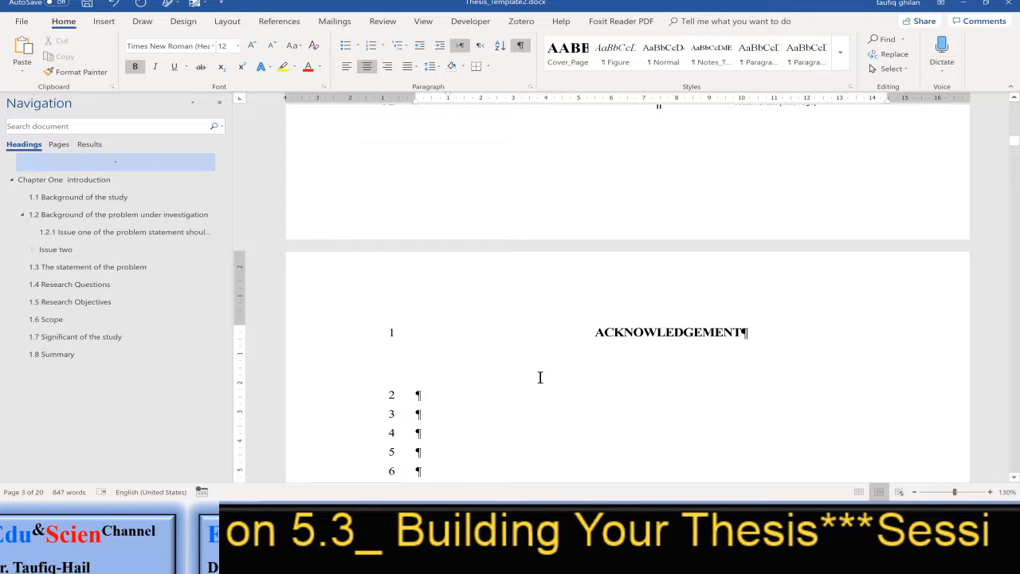
Add the heading "TABLE OF CONTENTS" in the Pre_Cha... style on the first line of the blank page after the acknowledgement page
{"action": "scroll", "coordinate": [539, 377], "scroll_direction": "down", "scroll_amount": 10}
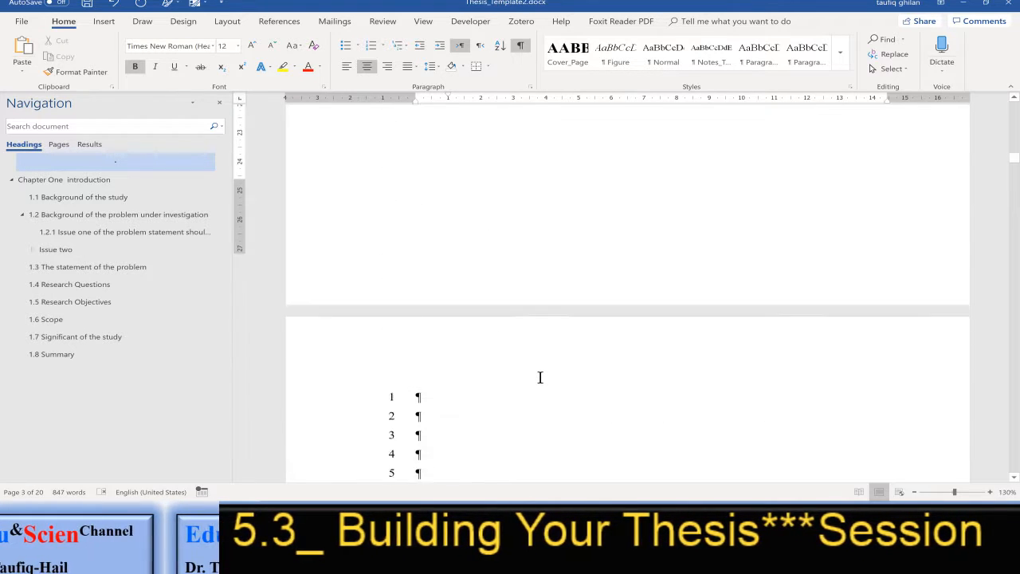
{"action": "scroll", "coordinate": [539, 377], "scroll_direction": "down", "scroll_amount": 2}
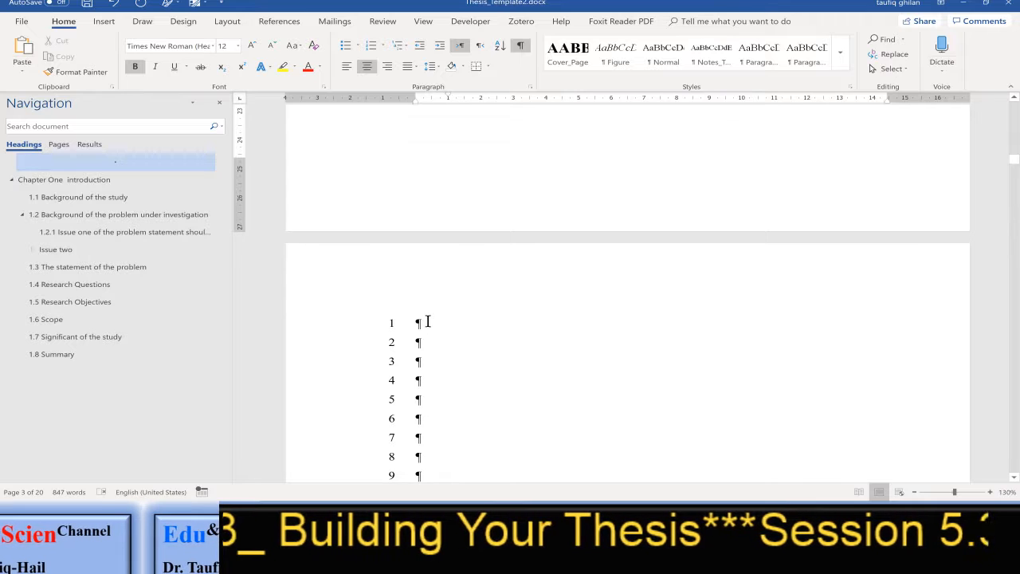
{"action": "left_click", "coordinate": [447, 329]}
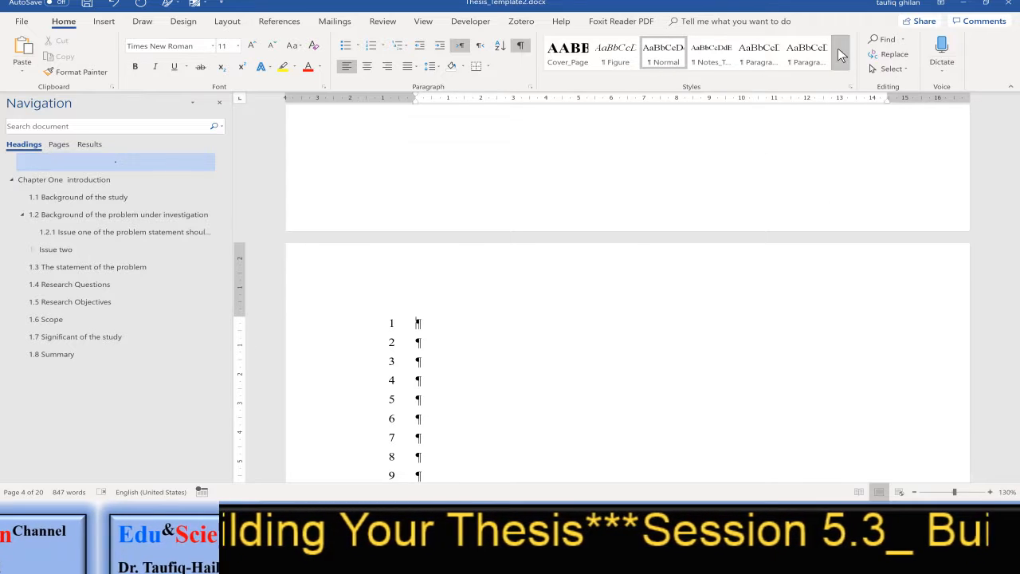
{"action": "left_click", "coordinate": [842, 55]}
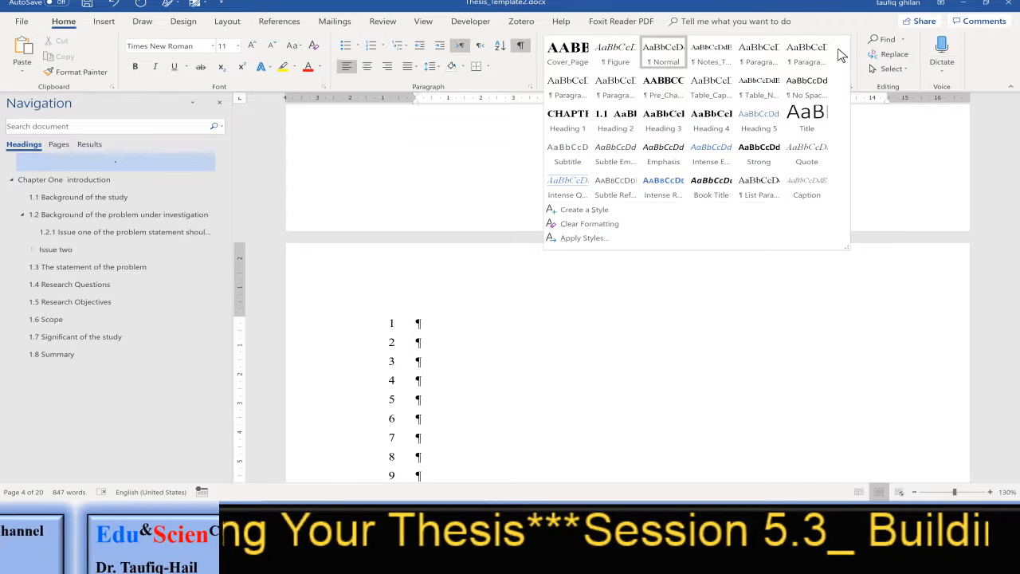
{"action": "left_click", "coordinate": [664, 87]}
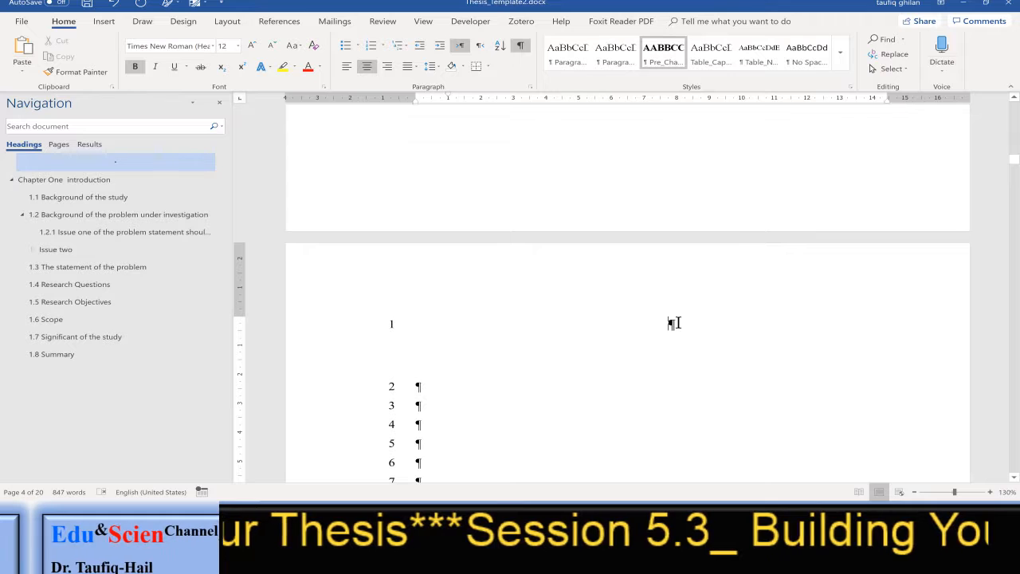
{"action": "type", "text": "li"}
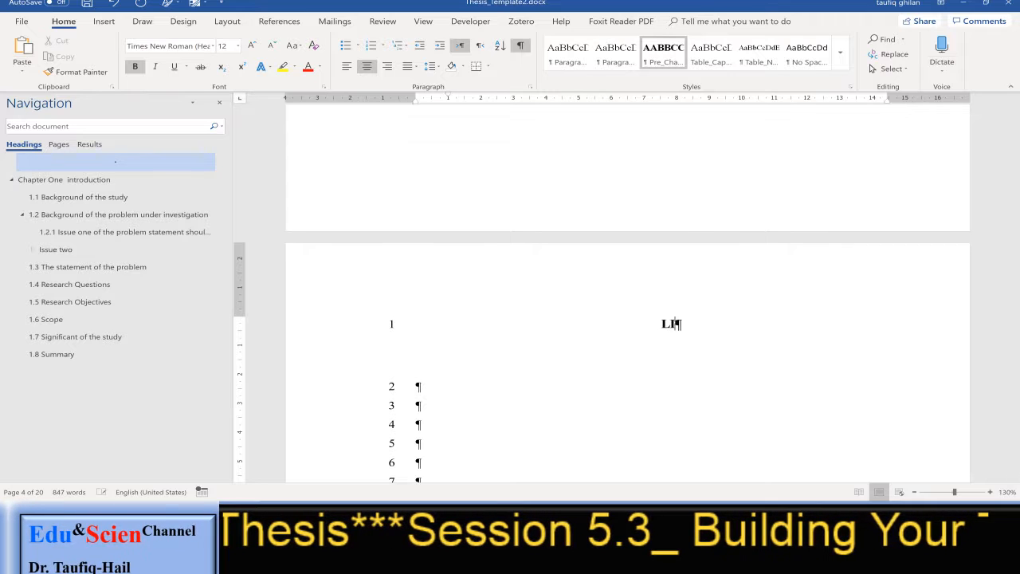
{"action": "key", "text": "BackSpace"}
{"action": "key", "text": "BackSpace"}
{"action": "type", "text": "TABLE"}
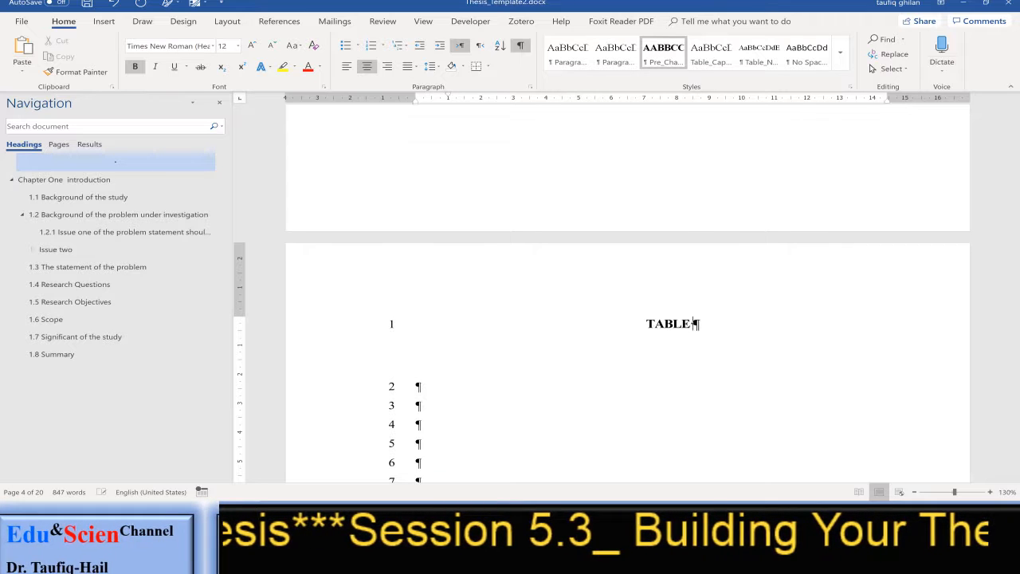
{"action": "type", "text": " OF CONTENTS"}
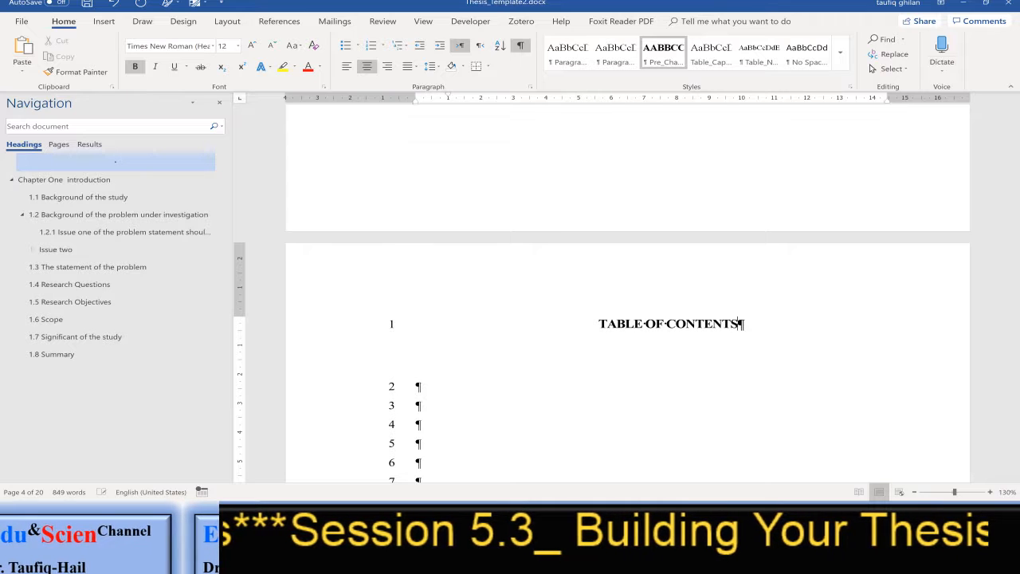
Restyle the leftover "acknowledgement" line with the Pre_Cha... style and replace its text with "LIST OF TABLES"
{"action": "scroll", "coordinate": [677, 380], "scroll_direction": "down", "scroll_amount": 15}
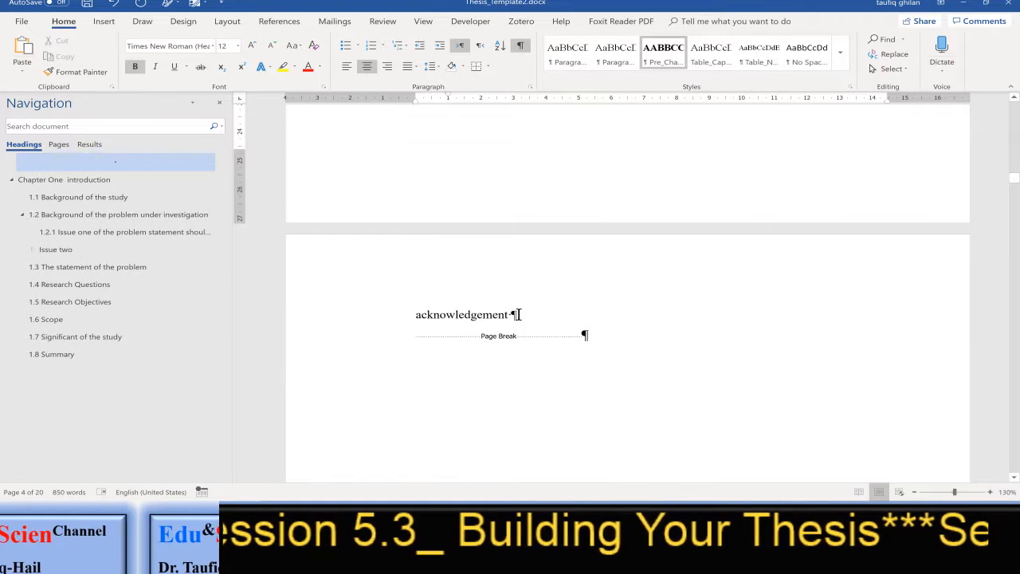
{"action": "left_click_drag", "start_coordinate": [507, 313], "coordinate": [415, 314]}
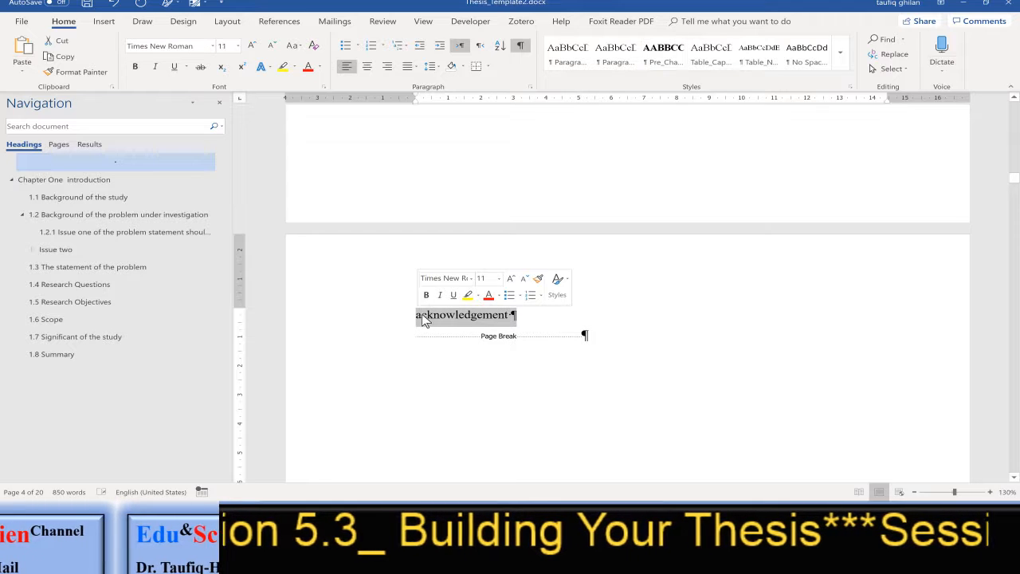
{"action": "left_click", "coordinate": [662, 55]}
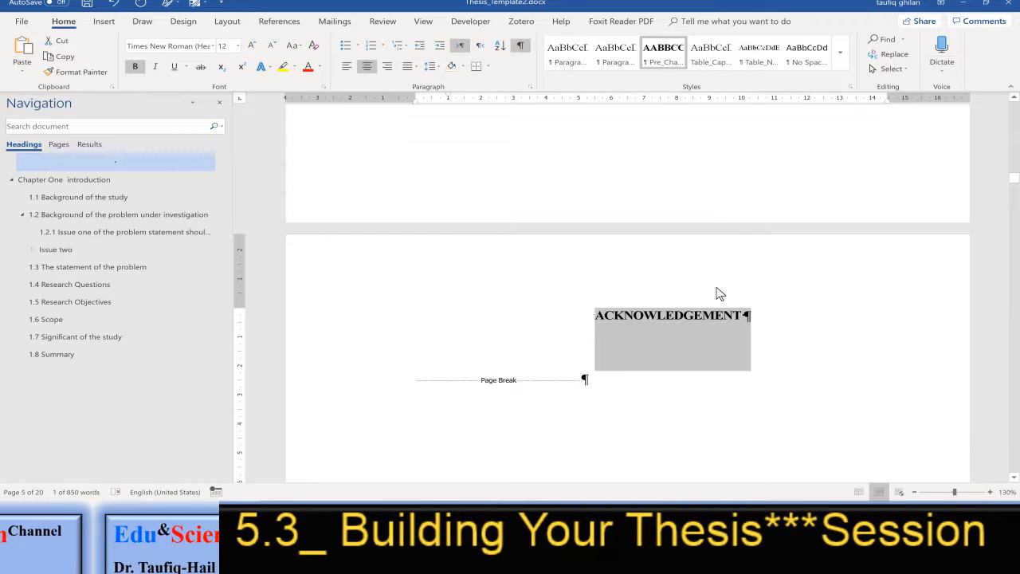
{"action": "type", "text": "L"}
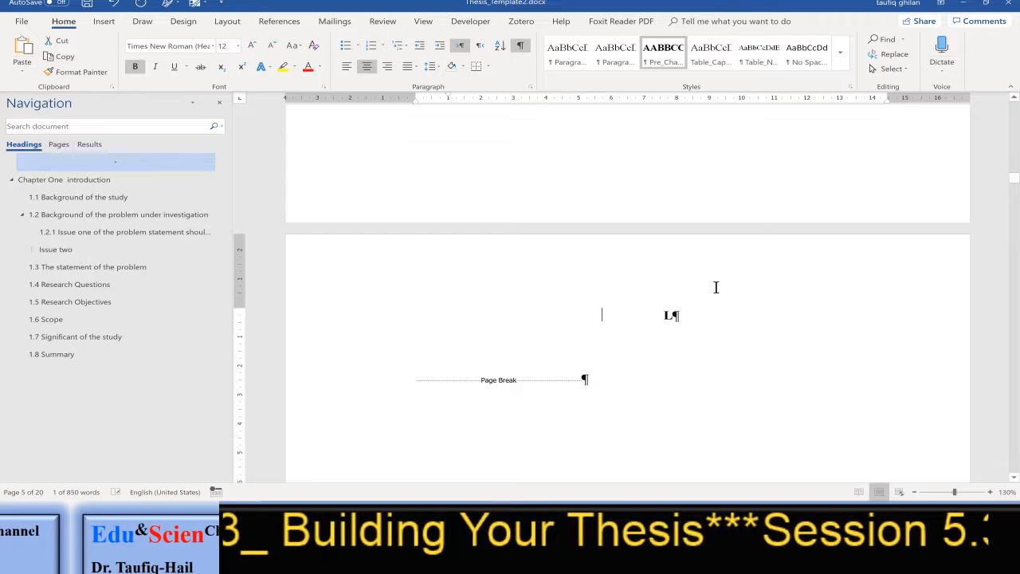
{"action": "type", "text": "IST OF TABLES"}
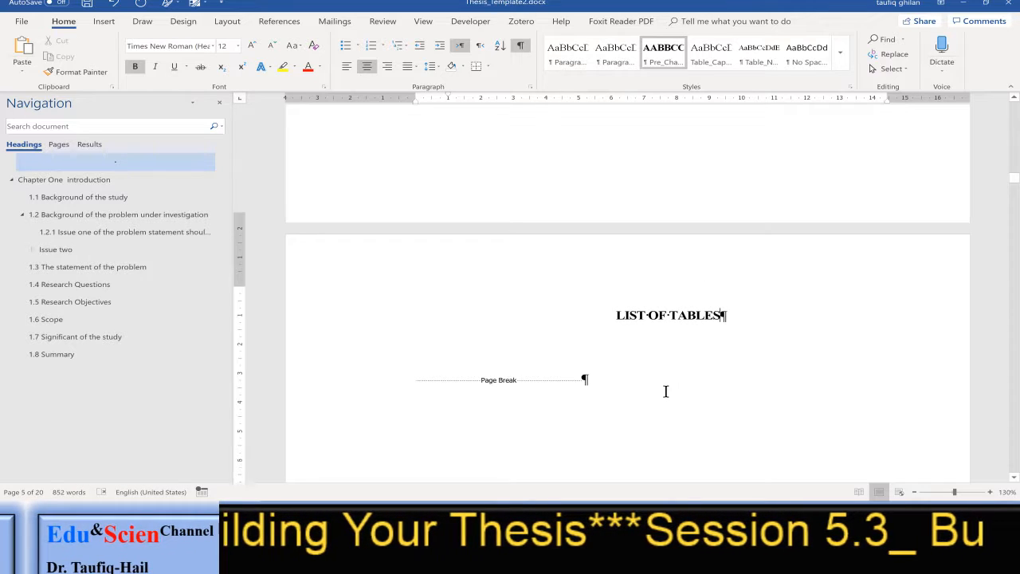
Restyle the plain "Table of contents" line with the Pre_Cha... style and replace its text with "LIST OF FIGURES"
{"action": "scroll", "coordinate": [664, 391], "scroll_direction": "up", "scroll_amount": 10}
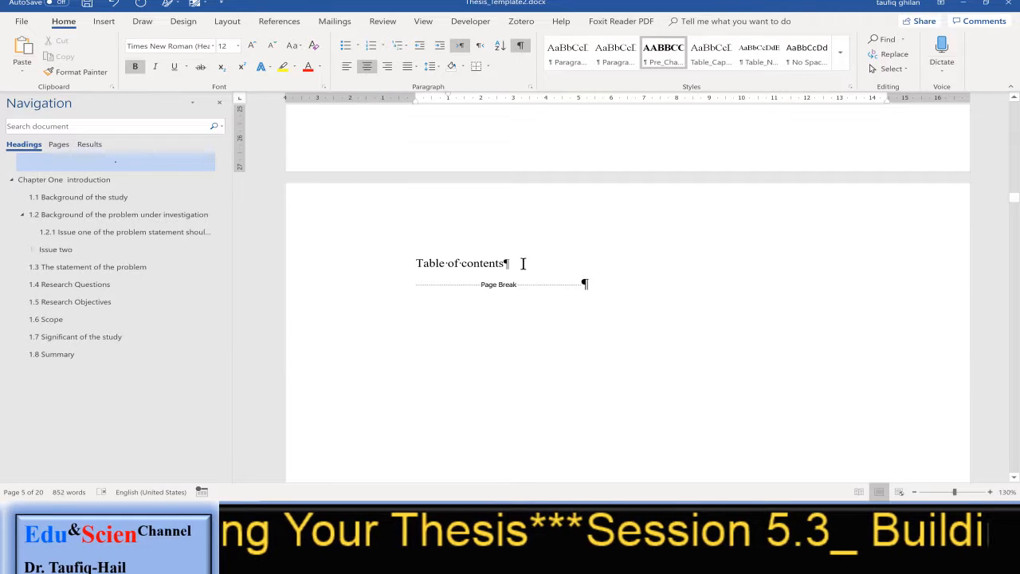
{"action": "left_click_drag", "start_coordinate": [523, 263], "coordinate": [416, 264]}
{"action": "left_click", "coordinate": [663, 52]}
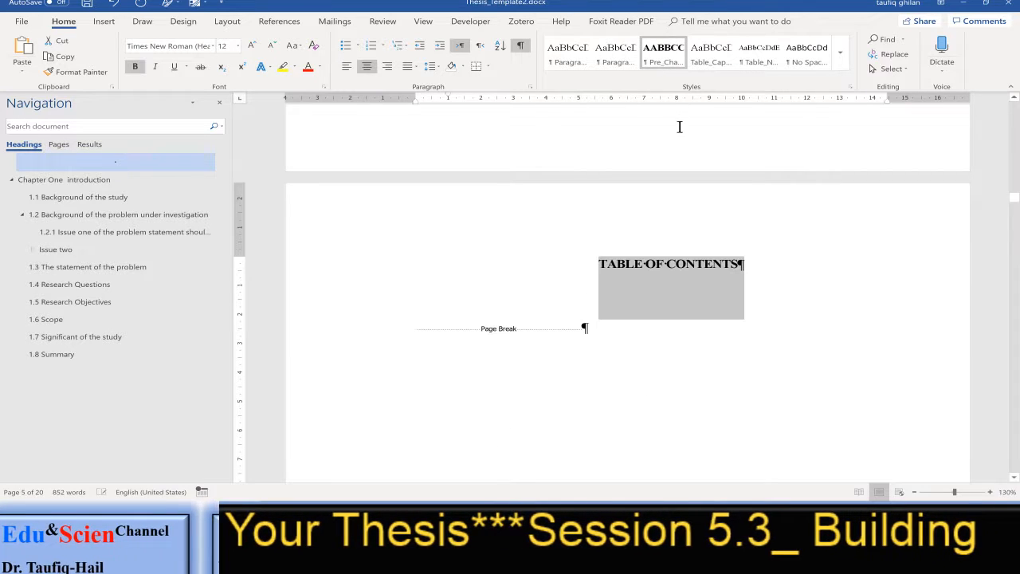
{"action": "type", "text": "LIST OF"}
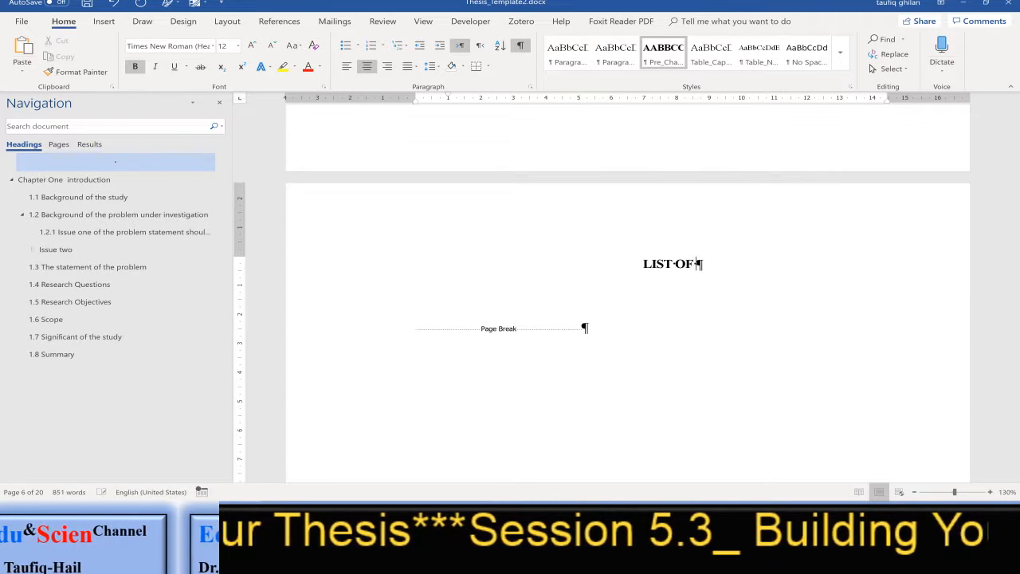
{"action": "type", "text": " FIGURES"}
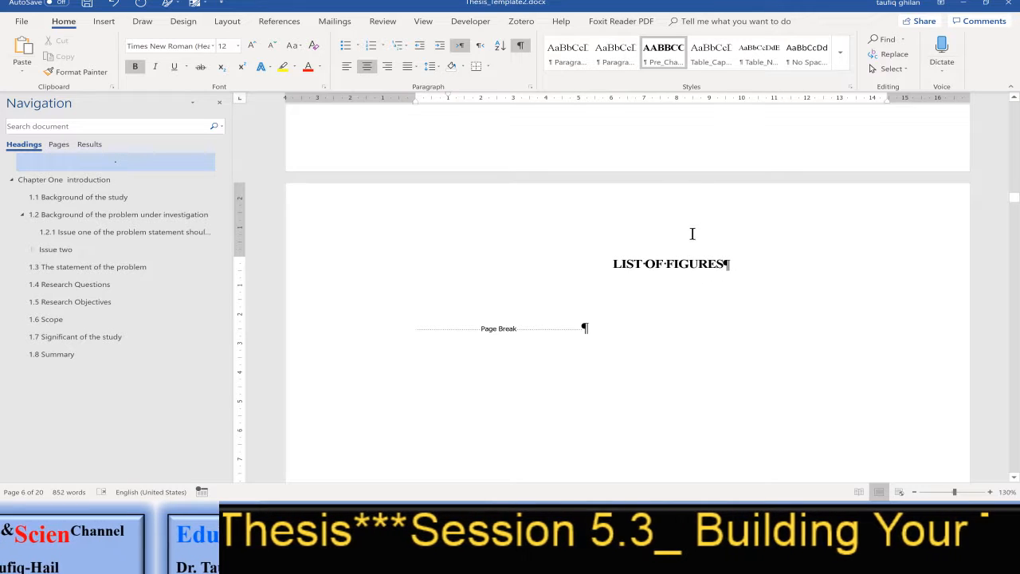
Replace the plain "List of tables" line with "list of plates" and apply the Pre_Cha... style to it
{"action": "scroll", "coordinate": [692, 234], "scroll_direction": "down", "scroll_amount": 10}
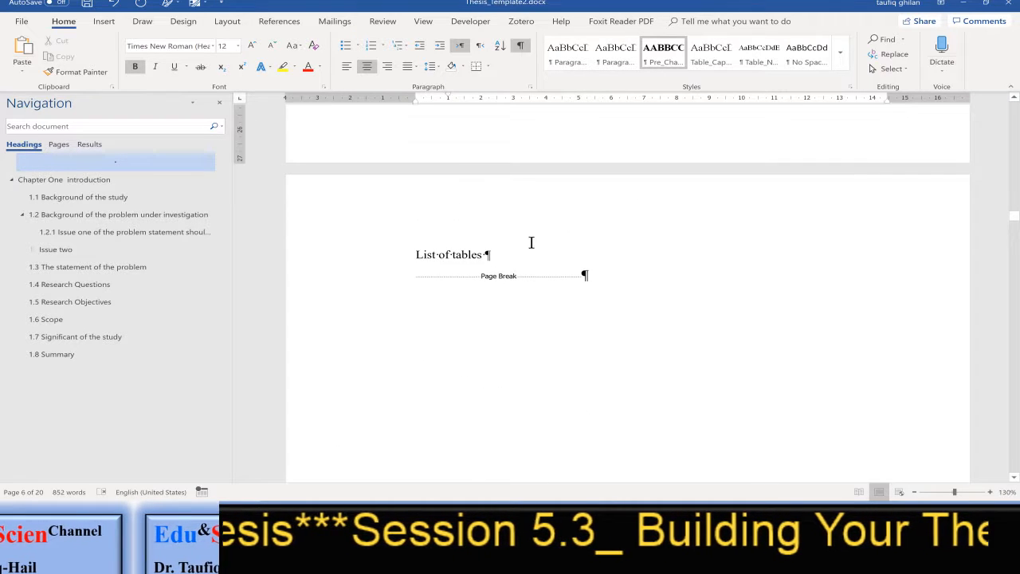
{"action": "left_click_drag", "start_coordinate": [487, 255], "coordinate": [415, 255]}
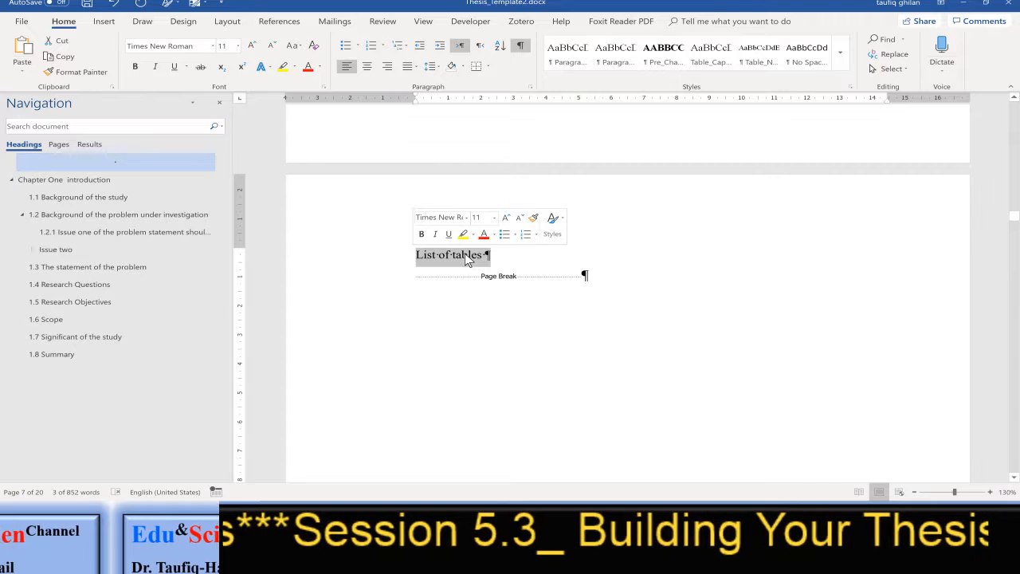
{"action": "type", "text": "list of"}
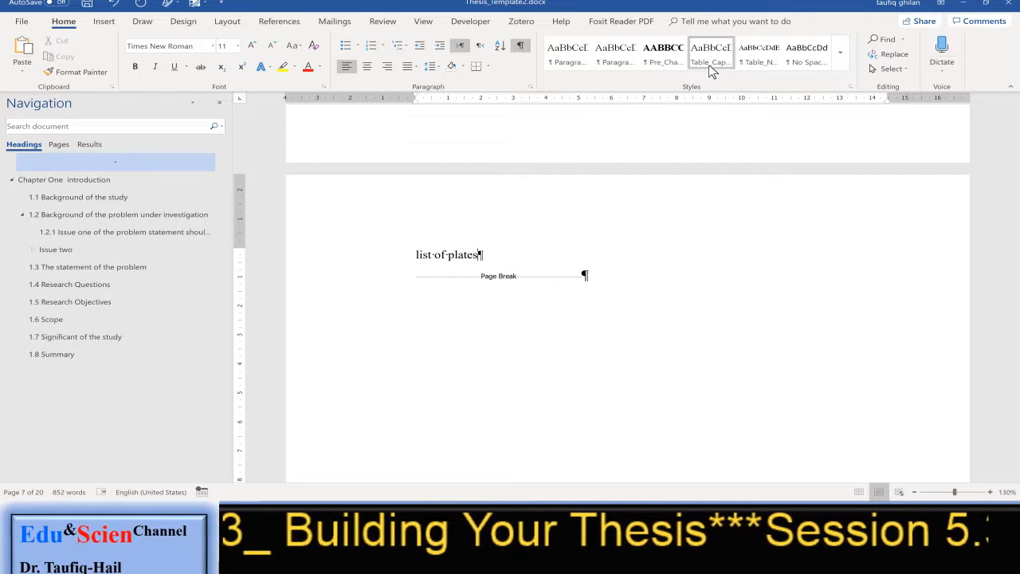
{"action": "left_click", "coordinate": [655, 63]}
Replace the plain "List of figures" line with "List of symbols" and apply the Pre_Cha... style to it
{"action": "scroll", "coordinate": [706, 252], "scroll_direction": "up", "scroll_amount": 15}
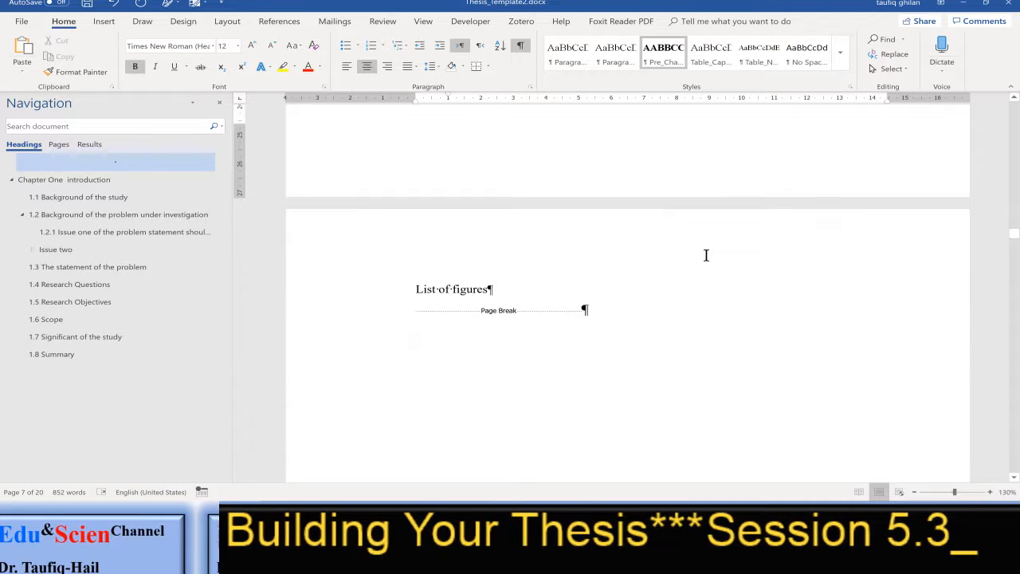
{"action": "left_click_drag", "start_coordinate": [501, 288], "coordinate": [402, 276]}
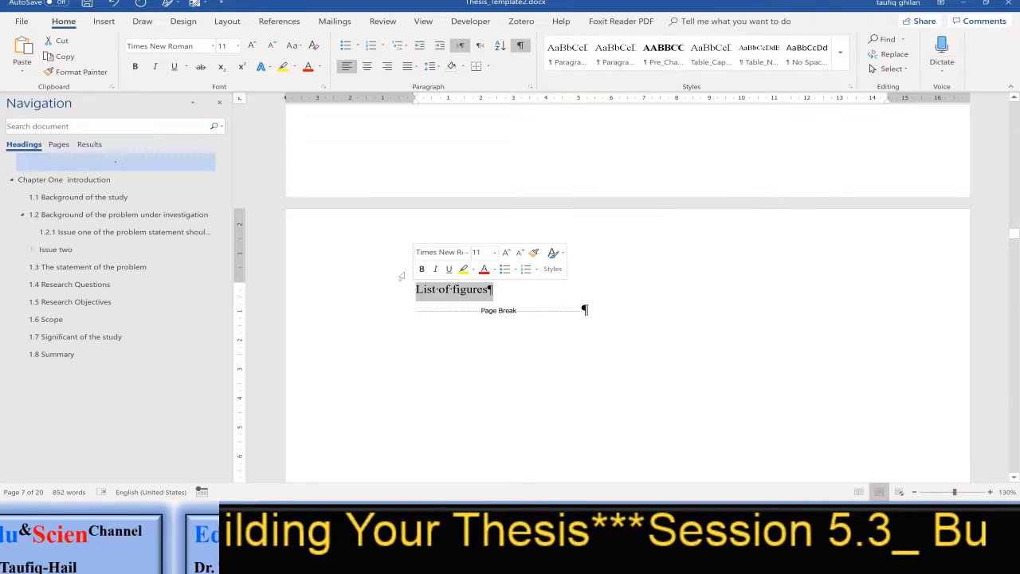
{"action": "type", "text": "List of"}
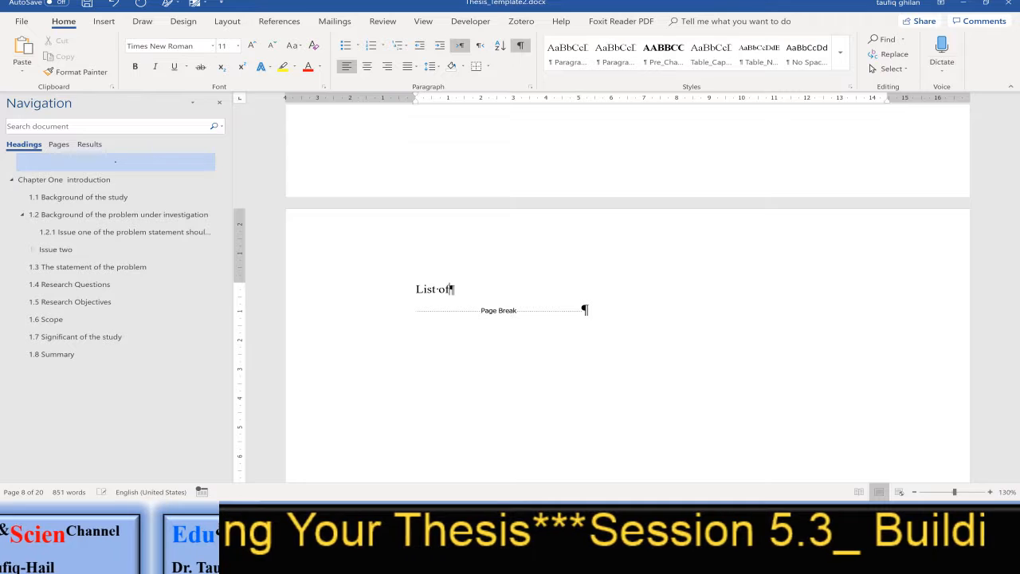
{"action": "type", "text": " sy"}
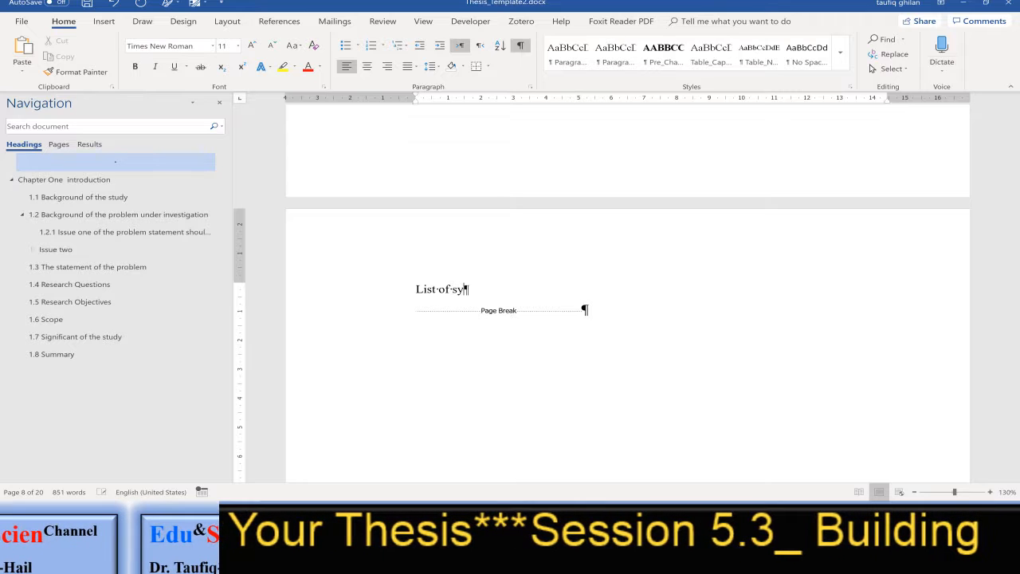
{"action": "type", "text": "mbols"}
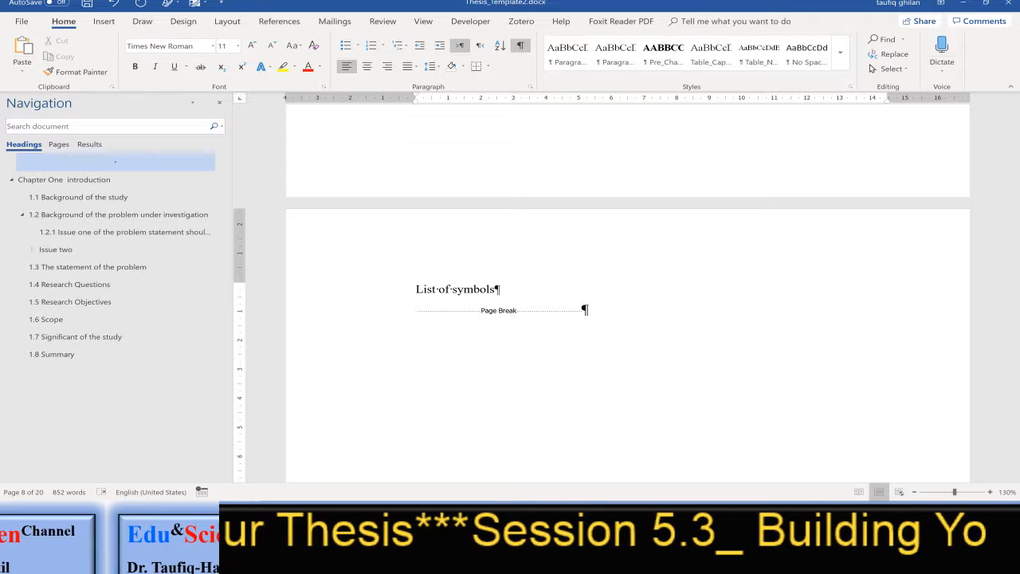
{"action": "left_click", "coordinate": [658, 54]}
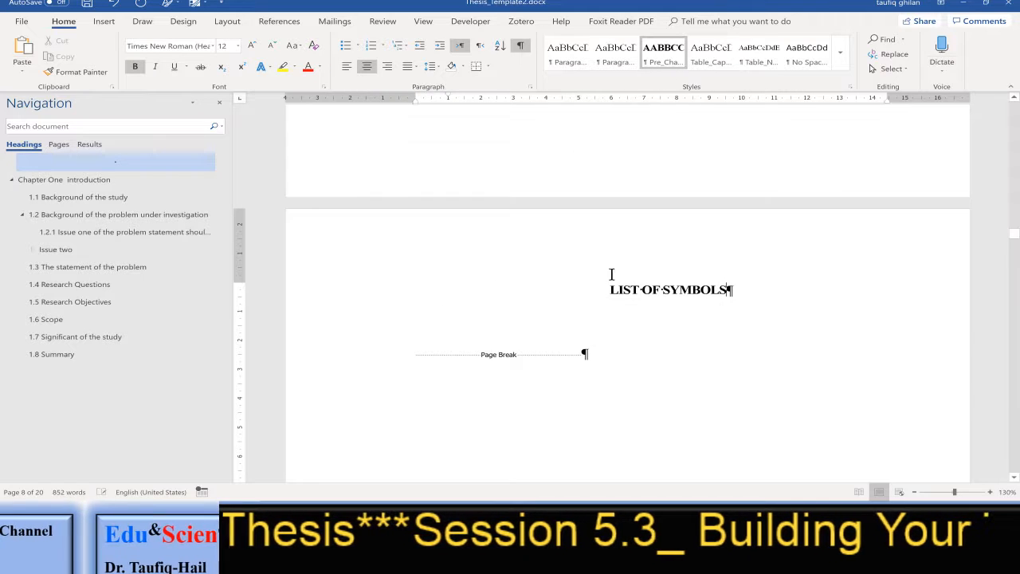
Replace the plain "List of plates" line with "list of abbreviations" and apply the Pre_Cha... style to it
{"action": "scroll", "coordinate": [617, 280], "scroll_direction": "down", "scroll_amount": 5}
{"action": "scroll", "coordinate": [616, 281], "scroll_direction": "down", "scroll_amount": 5}
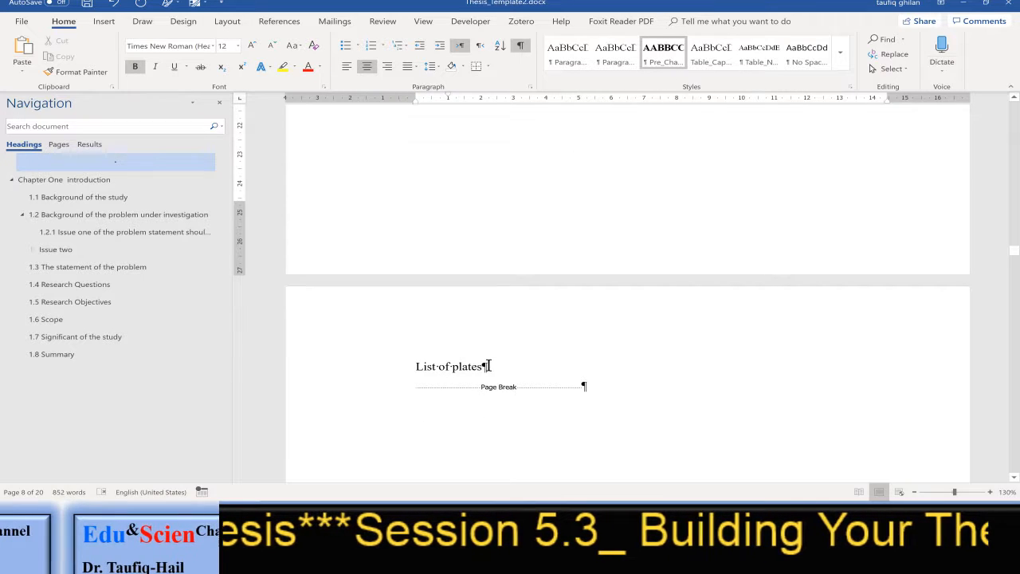
{"action": "left_click_drag", "start_coordinate": [488, 365], "coordinate": [415, 368]}
{"action": "key", "text": "BackSpace"}
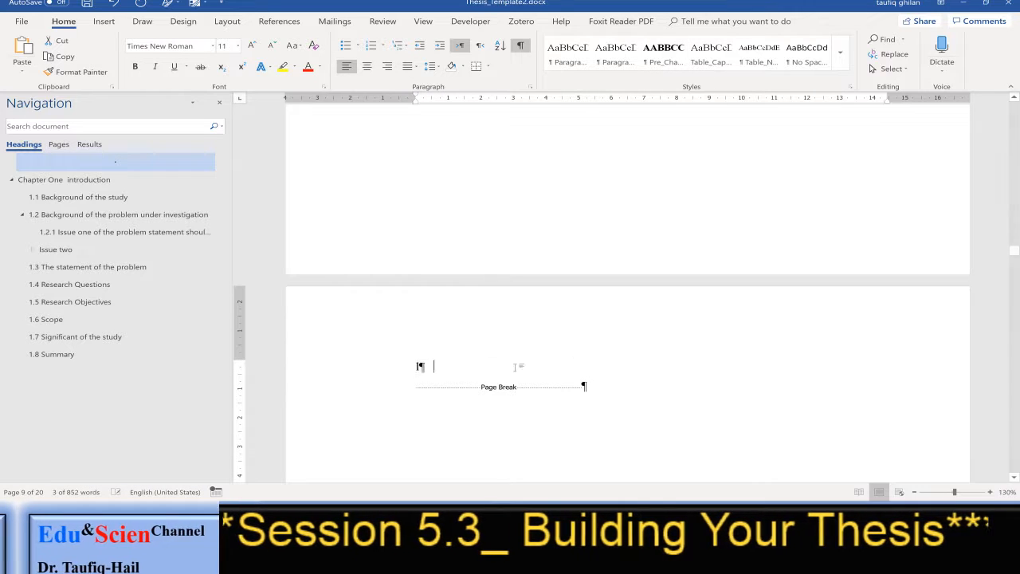
{"action": "type", "text": "list of abbr"}
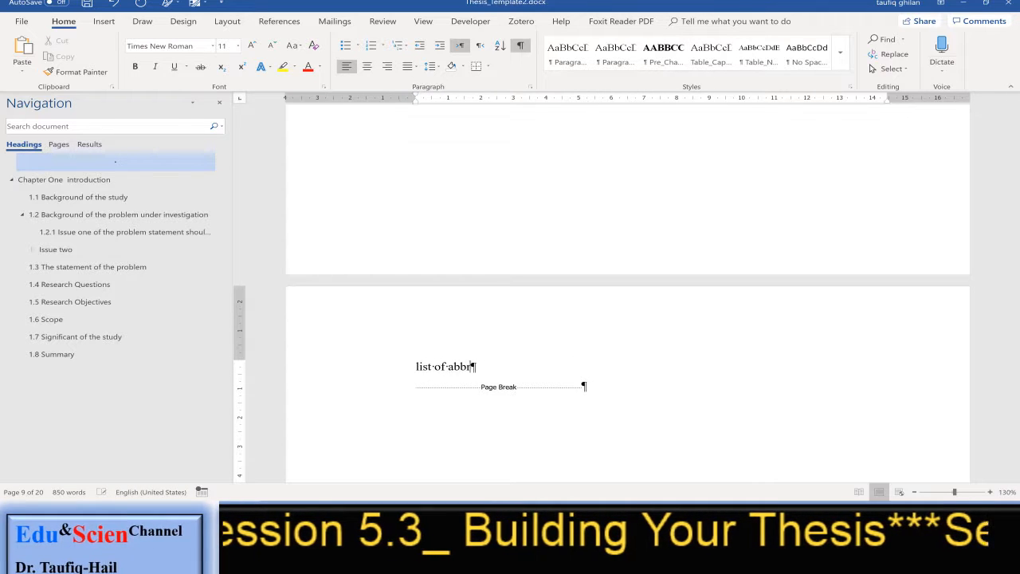
{"action": "type", "text": "eviation"}
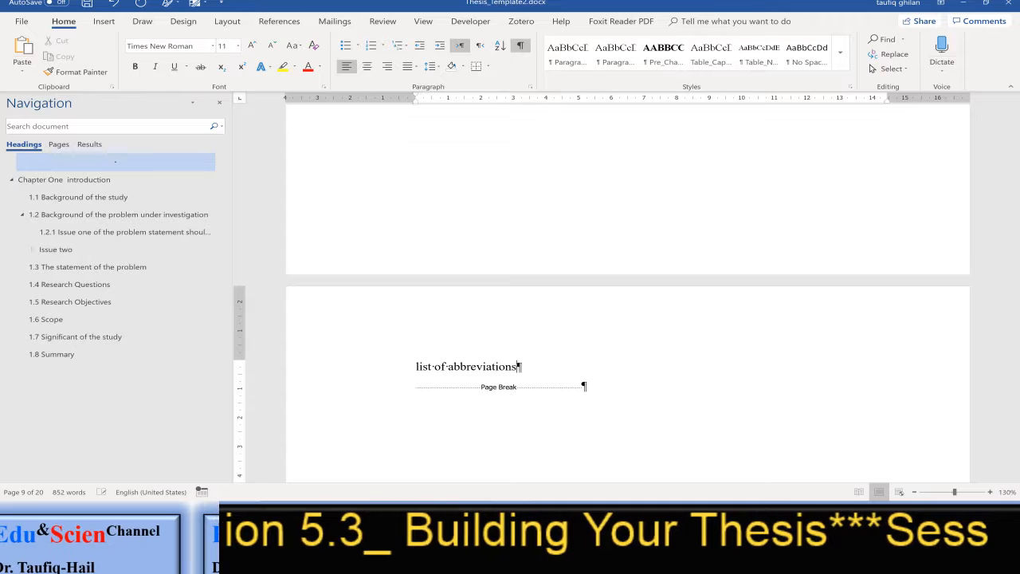
{"action": "type", "text": "s"}
{"action": "left_click", "coordinate": [662, 55]}
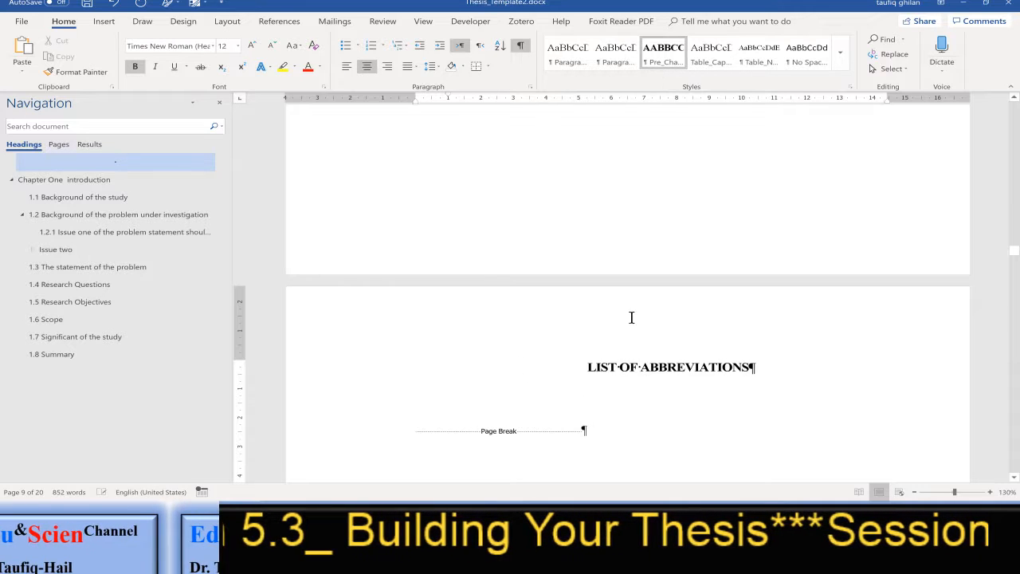
Delete the leftover plain "List of symbols" line together with the page break below it
{"action": "scroll", "coordinate": [631, 317], "scroll_direction": "down", "scroll_amount": 3}
{"action": "scroll", "coordinate": [631, 317], "scroll_direction": "down", "scroll_amount": 10}
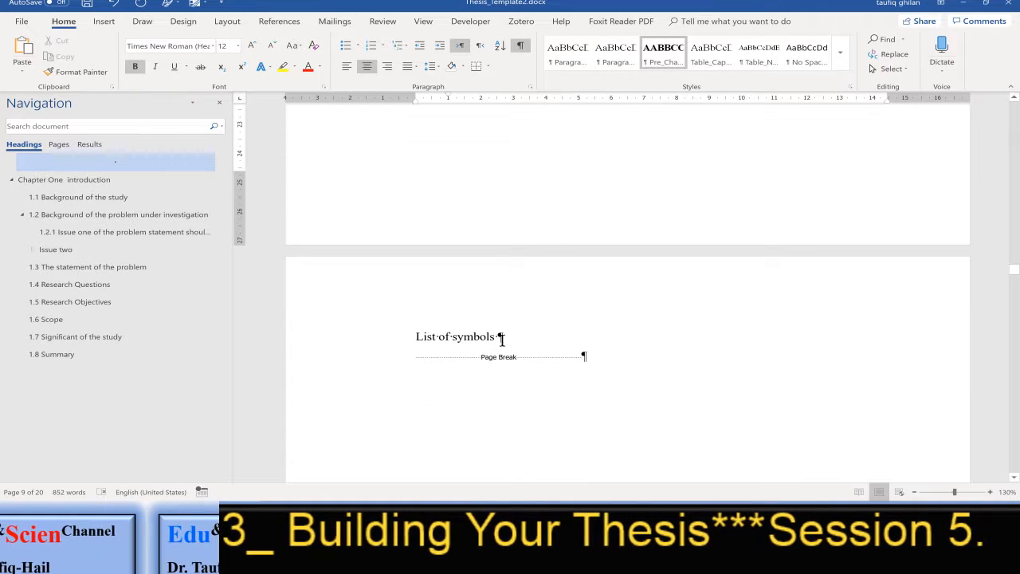
{"action": "left_click_drag", "start_coordinate": [521, 336], "coordinate": [416, 338]}
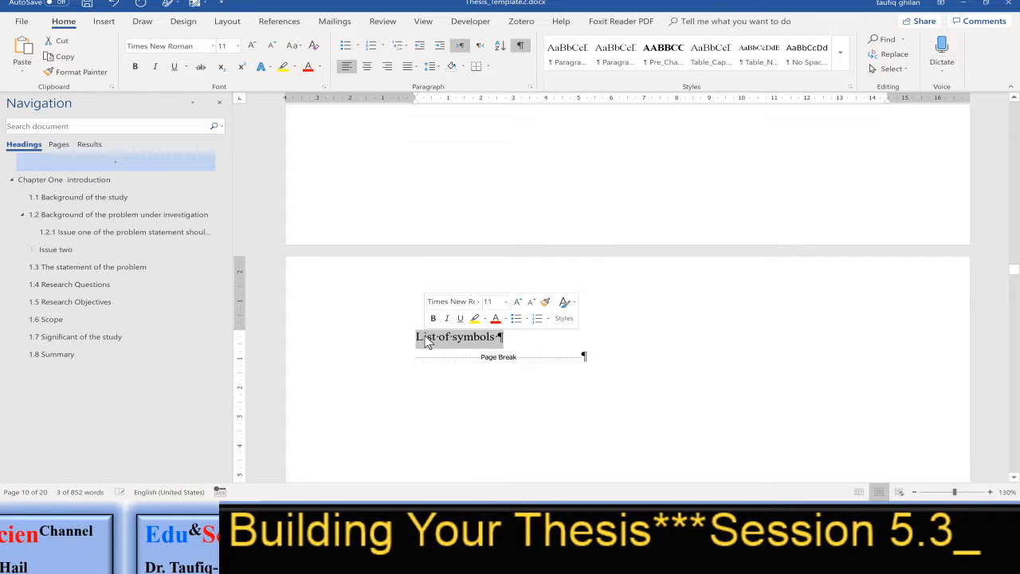
{"action": "key", "text": "BackSpace"}
{"action": "type", "text": "List of abbreviations"}
{"action": "key", "text": "Delete"}
{"action": "key", "text": "Delete"}
{"action": "key", "text": "Delete"}
{"action": "key", "text": "Delete"}
{"action": "key", "text": "Delete"}
{"action": "key", "text": "Delete"}
{"action": "key", "text": "Delete"}
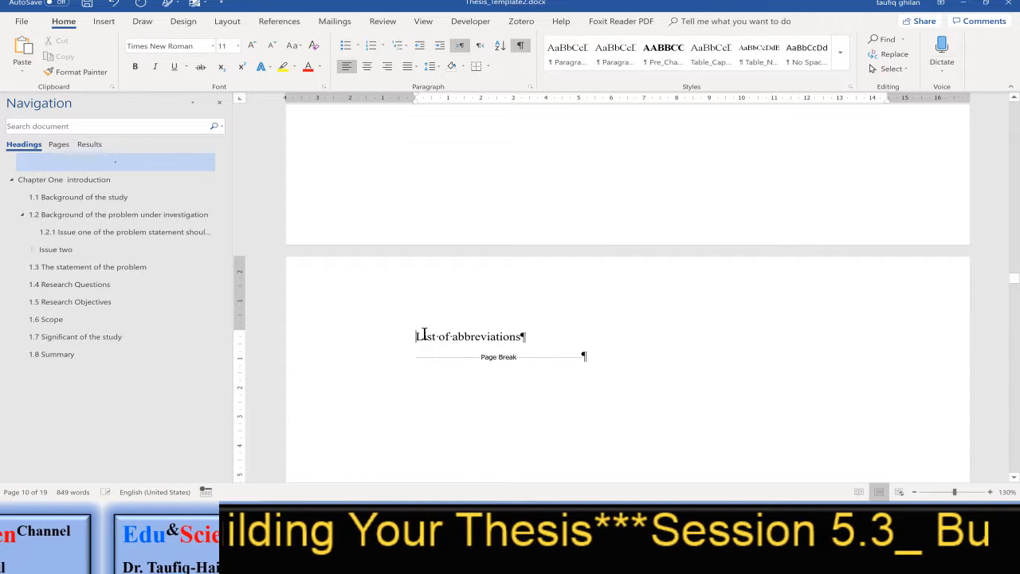
Delete the leftover plain "List of abbreviations" line above the remaining page break
{"action": "key", "text": "Delete"}
{"action": "key", "text": "Delete"}
{"action": "key", "text": "Delete"}
{"action": "key", "text": "Delete"}
{"action": "key", "text": "Delete"}
{"action": "key", "text": "Delete"}
{"action": "key", "text": "Delete"}
{"action": "key", "text": "Delete"}
{"action": "key", "text": "Delete"}
{"action": "key", "text": "Delete"}
{"action": "key", "text": "Delete"}
{"action": "key", "text": "Delete"}
{"action": "key", "text": "Delete"}
{"action": "key", "text": "Delete"}
{"action": "key", "text": "Delete"}
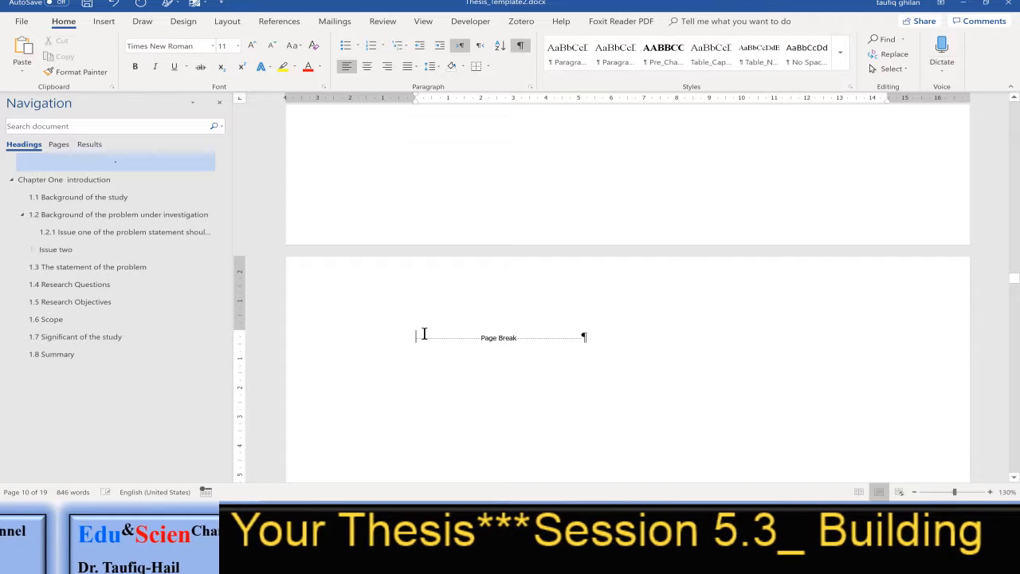
Delete the leftover page break and the empty paragraph above the placeholder thesis title line
{"action": "type", "text": "title of the thesis it can extend to another page and is helpful to do it in the right way abstrak"}
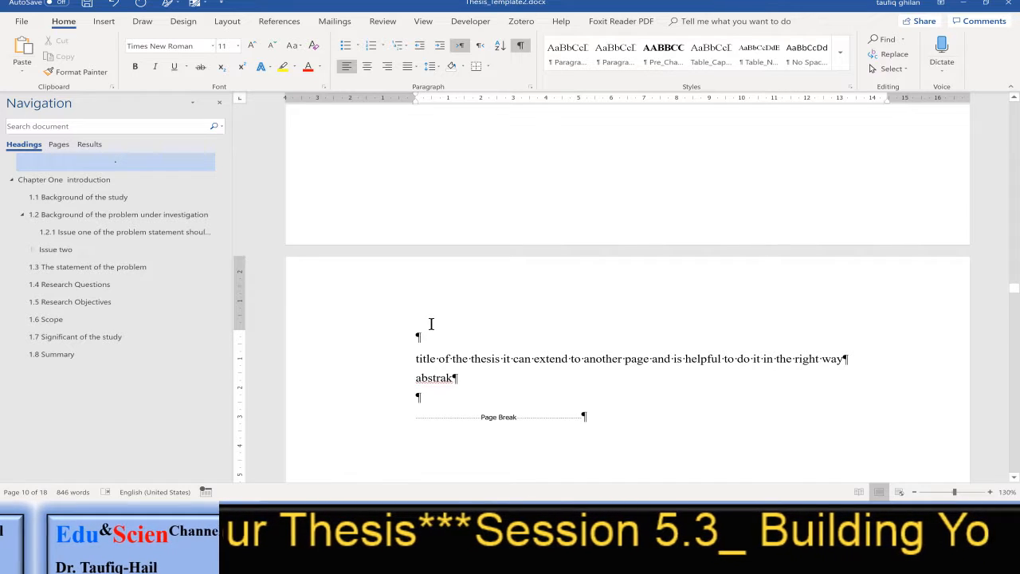
{"action": "key", "text": "Delete"}
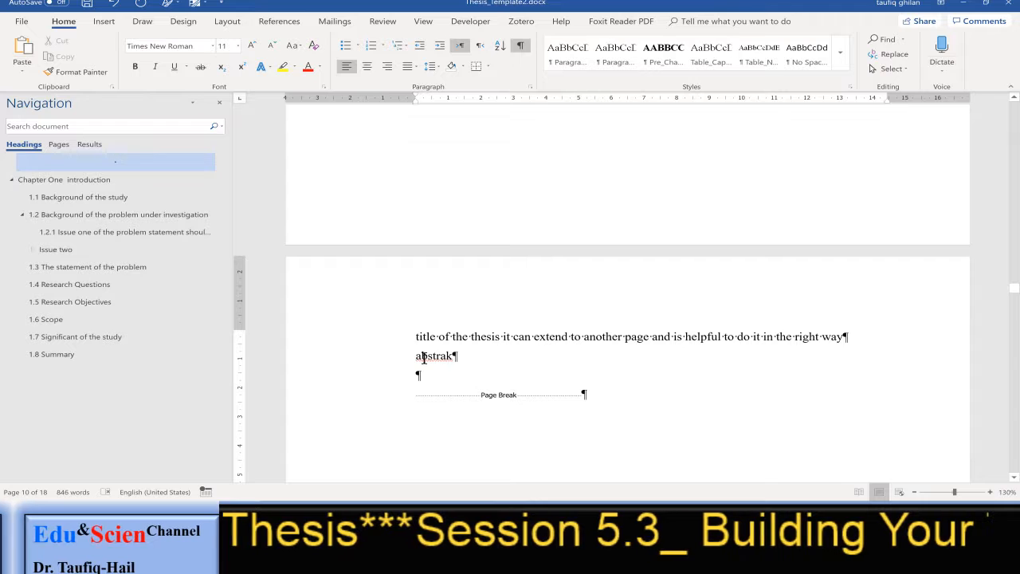
{"action": "left_click_drag", "start_coordinate": [412, 357], "coordinate": [458, 359]}
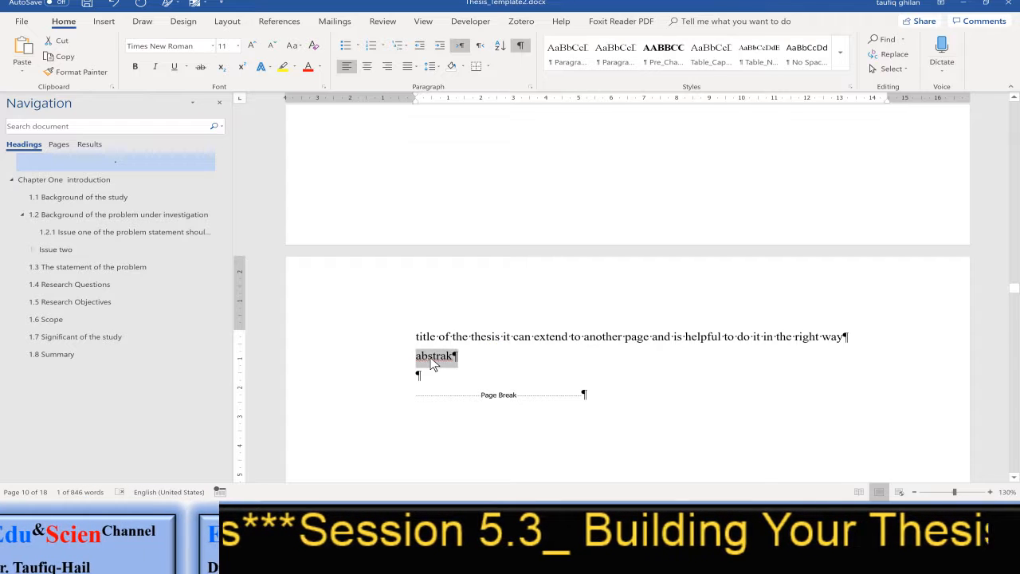
{"action": "left_click", "coordinate": [429, 360]}
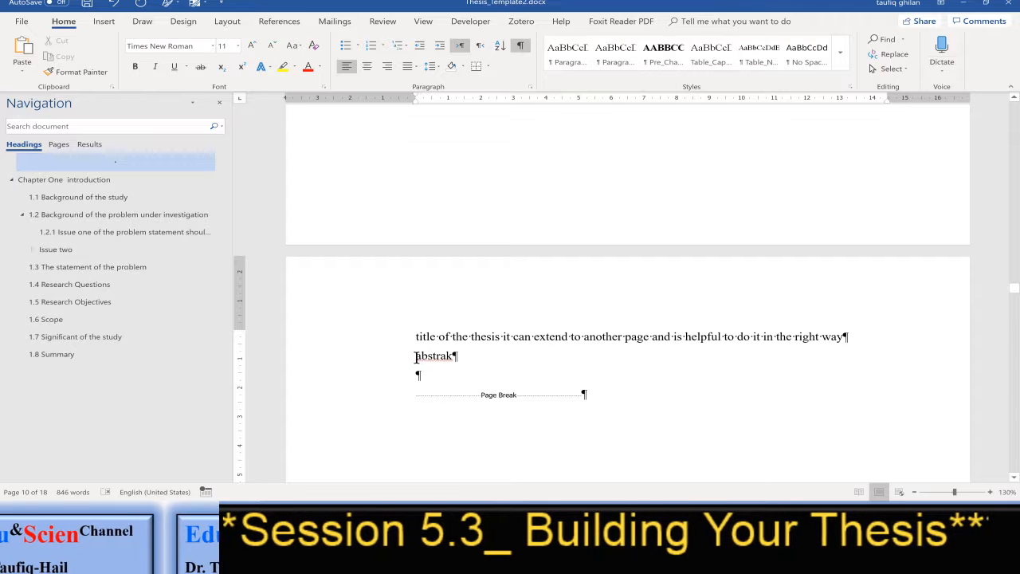
{"action": "left_click_drag", "start_coordinate": [415, 357], "coordinate": [458, 358]}
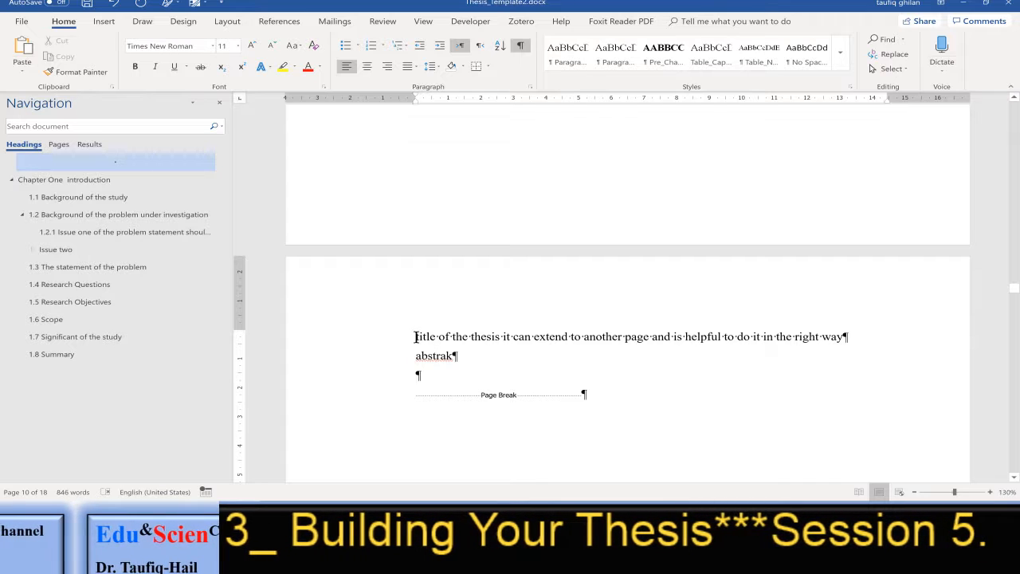
Create a new style named Abstract_Title from the placeholder thesis title line and open its full formatting options
{"action": "scroll", "coordinate": [421, 342], "scroll_direction": "up", "scroll_amount": 3}
{"action": "scroll", "coordinate": [423, 343], "scroll_direction": "down", "scroll_amount": 5}
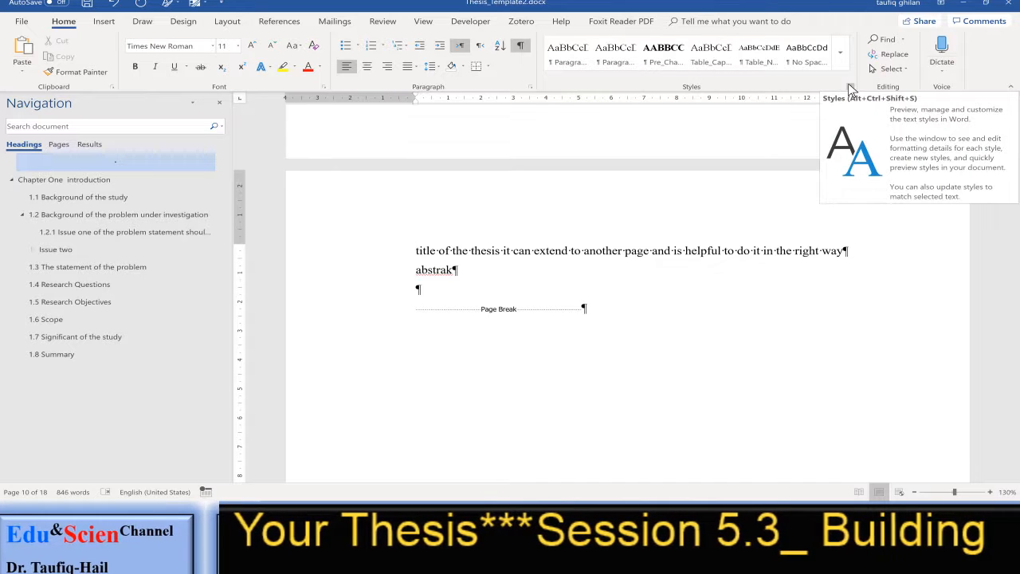
{"action": "left_click", "coordinate": [840, 53]}
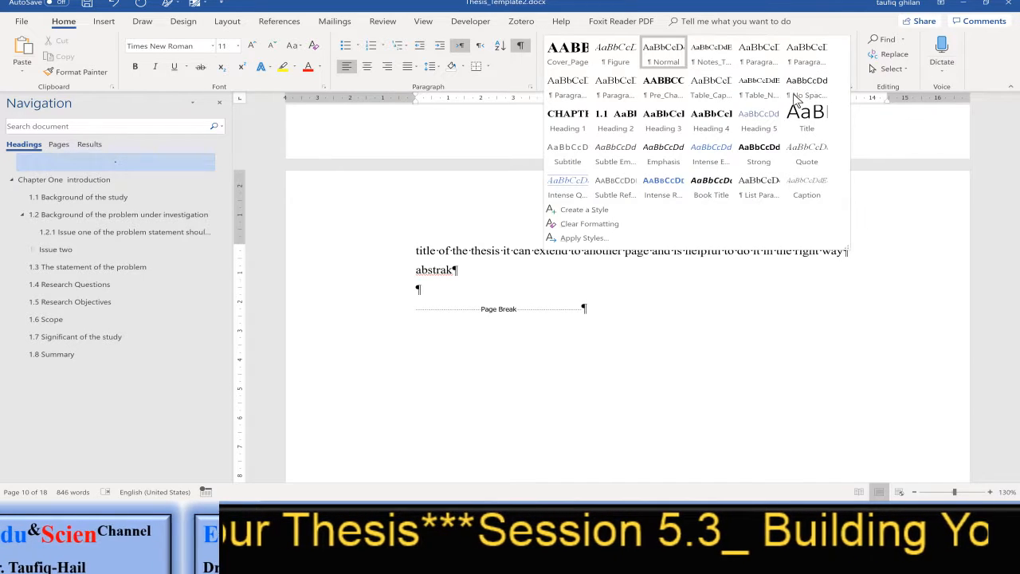
{"action": "left_click", "coordinate": [586, 210]}
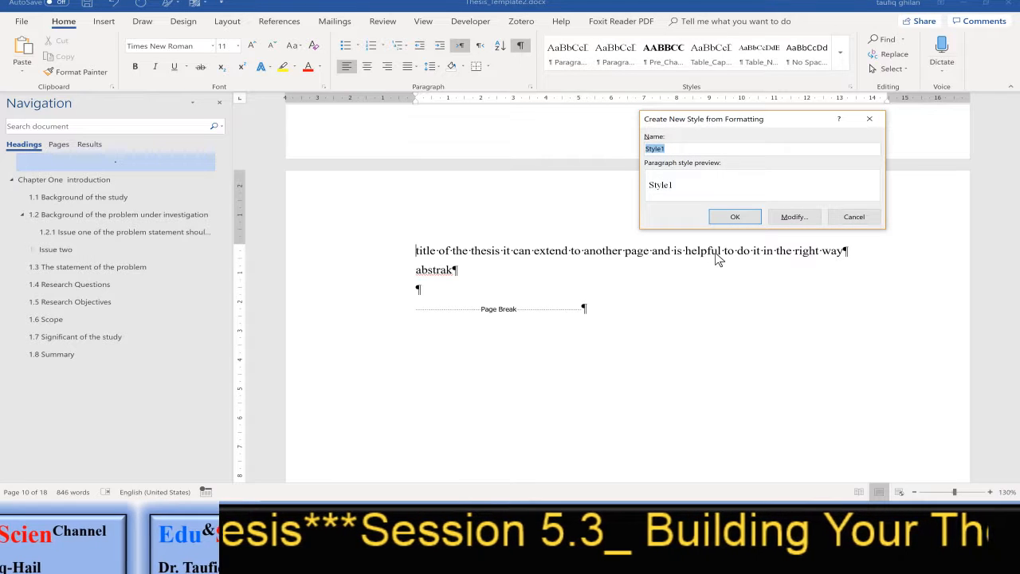
{"action": "type", "text": "Abstract_Tit"}
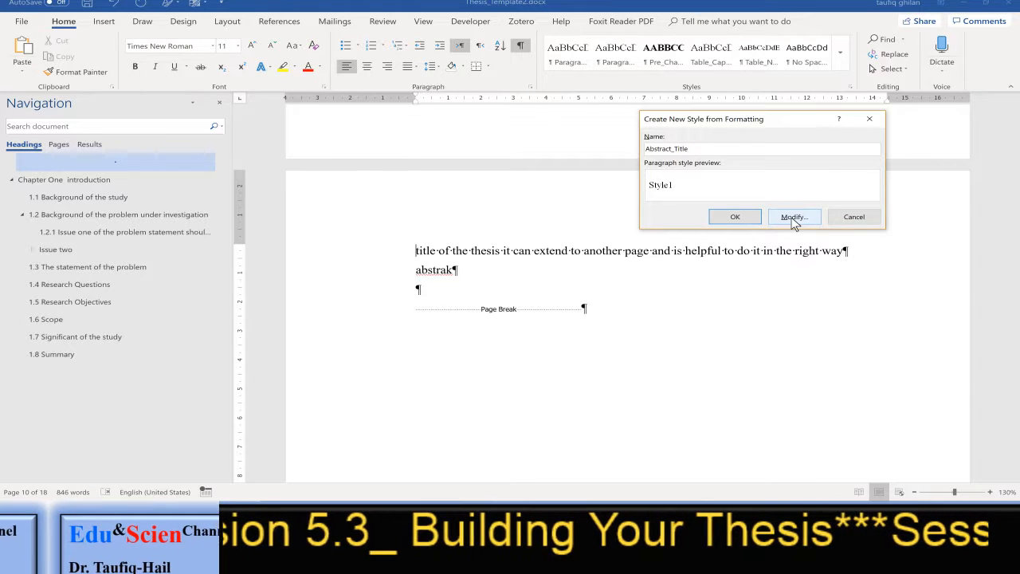
{"action": "left_click", "coordinate": [793, 216]}
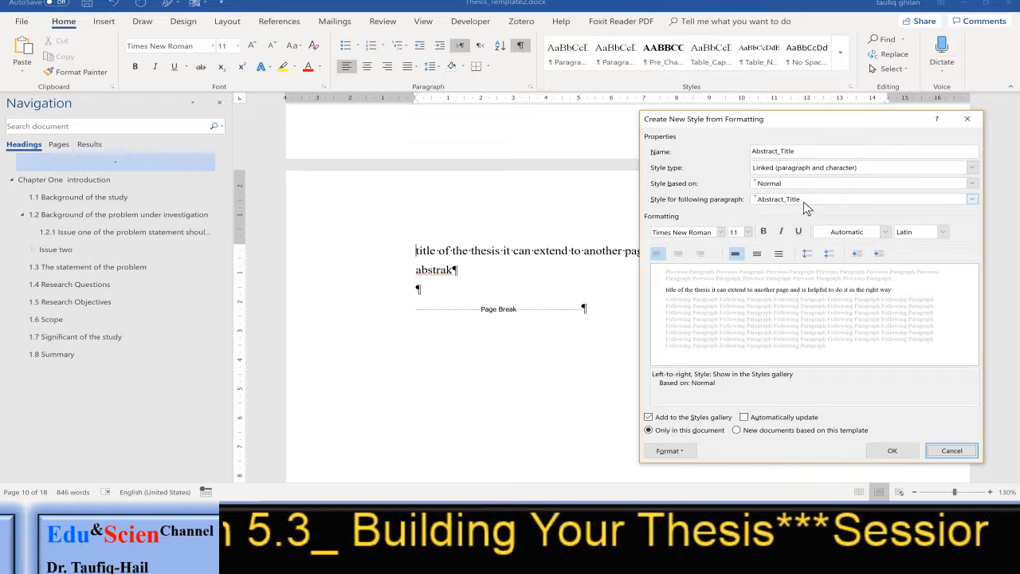
Set the new style's following paragraph style to Title and its style type to Paragraph
{"action": "left_click", "coordinate": [972, 200]}
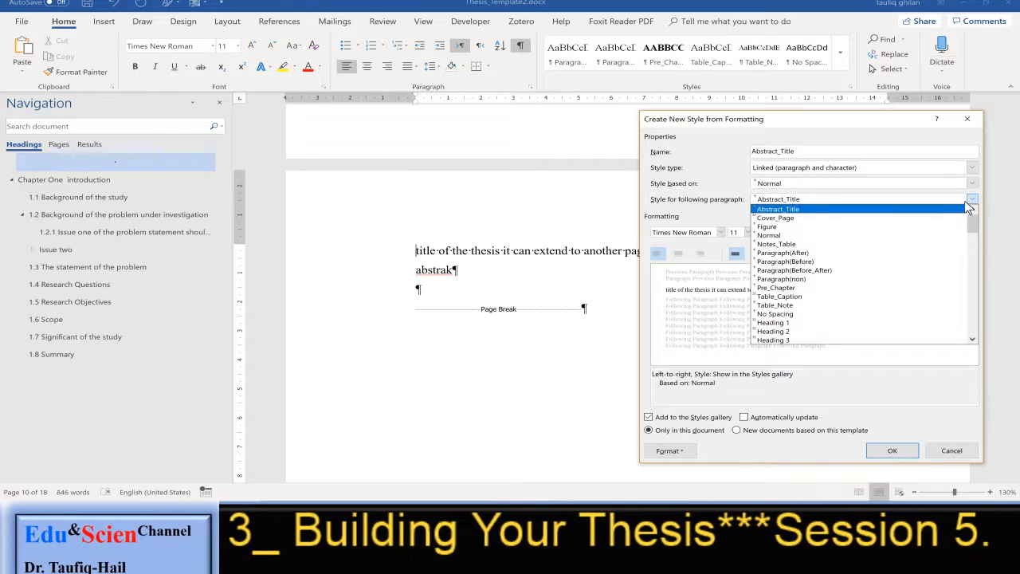
{"action": "left_click_drag", "start_coordinate": [977, 219], "coordinate": [978, 236]}
{"action": "left_click", "coordinate": [861, 315]}
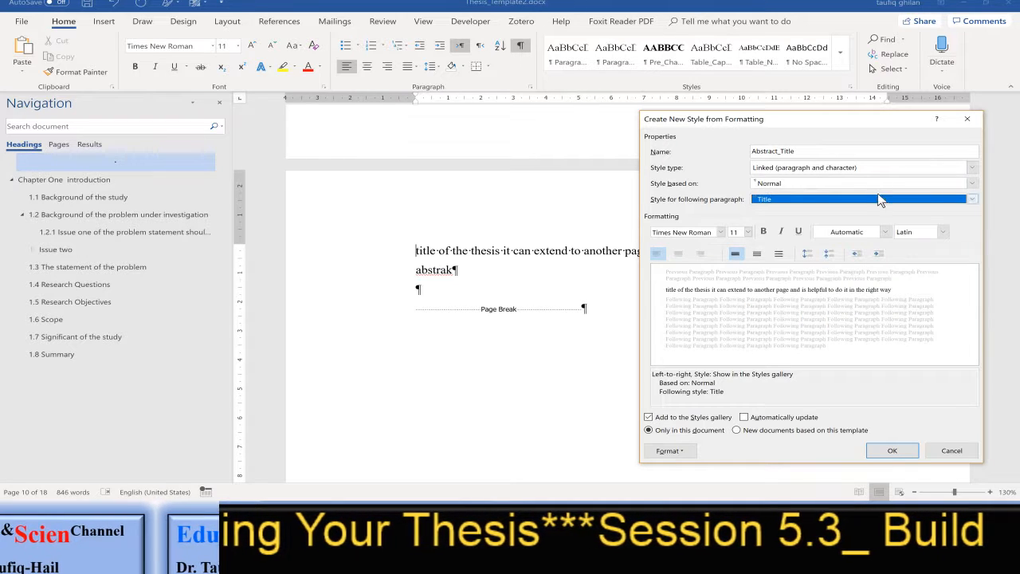
{"action": "left_click", "coordinate": [871, 169]}
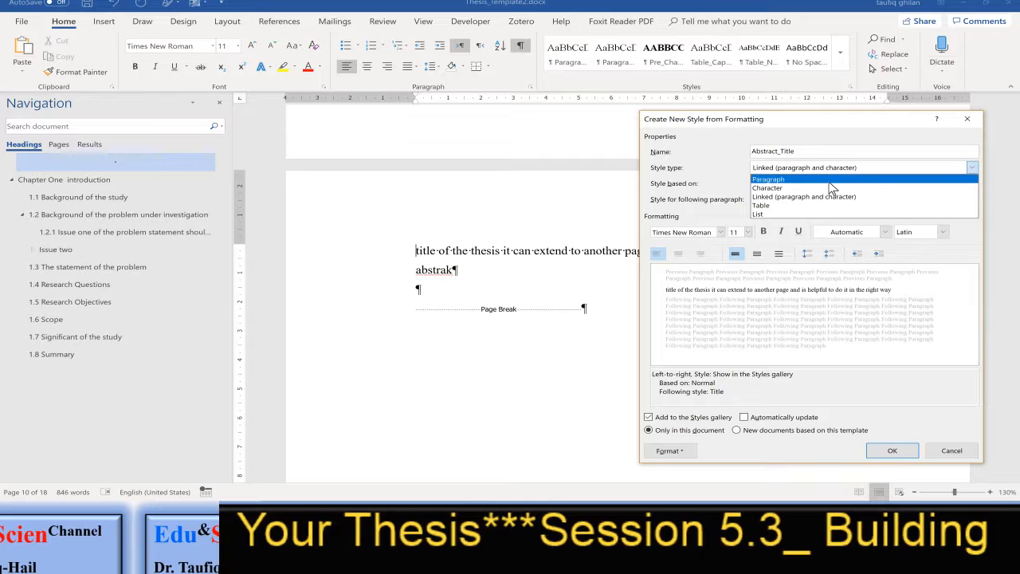
{"action": "left_click", "coordinate": [766, 182]}
Format the Abstract_Title style as bold, 12 pt, automatic colour, double-spaced and centred
{"action": "left_click", "coordinate": [885, 231]}
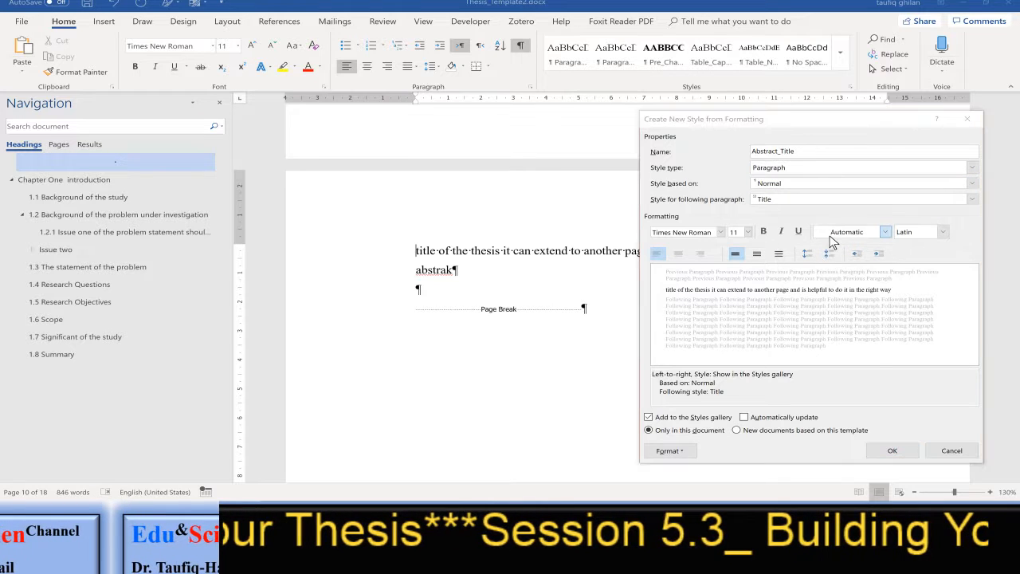
{"action": "left_click", "coordinate": [830, 246]}
{"action": "left_click", "coordinate": [761, 233]}
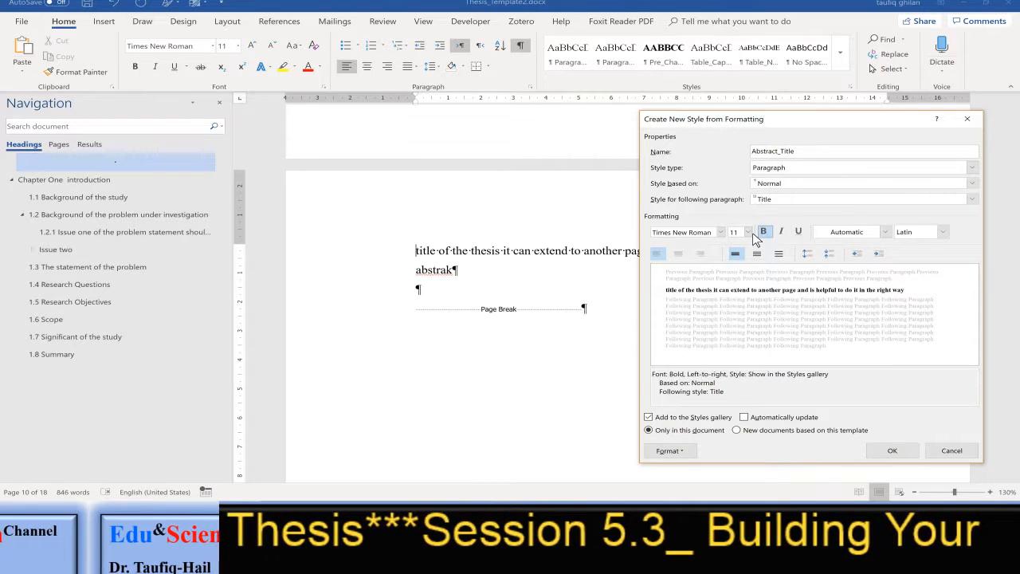
{"action": "left_click", "coordinate": [748, 232]}
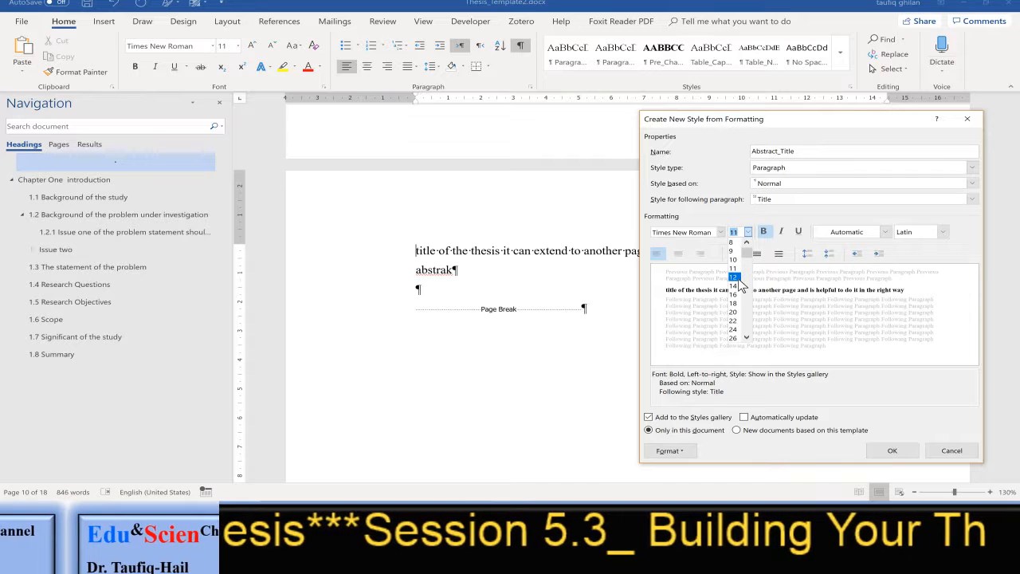
{"action": "left_click", "coordinate": [739, 284]}
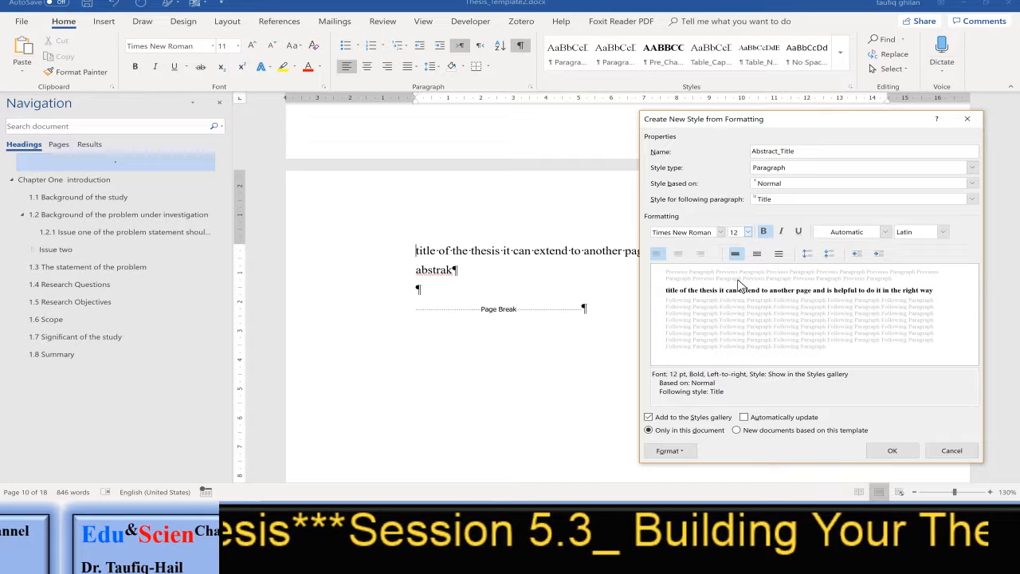
{"action": "left_click", "coordinate": [778, 254]}
{"action": "left_click", "coordinate": [679, 254]}
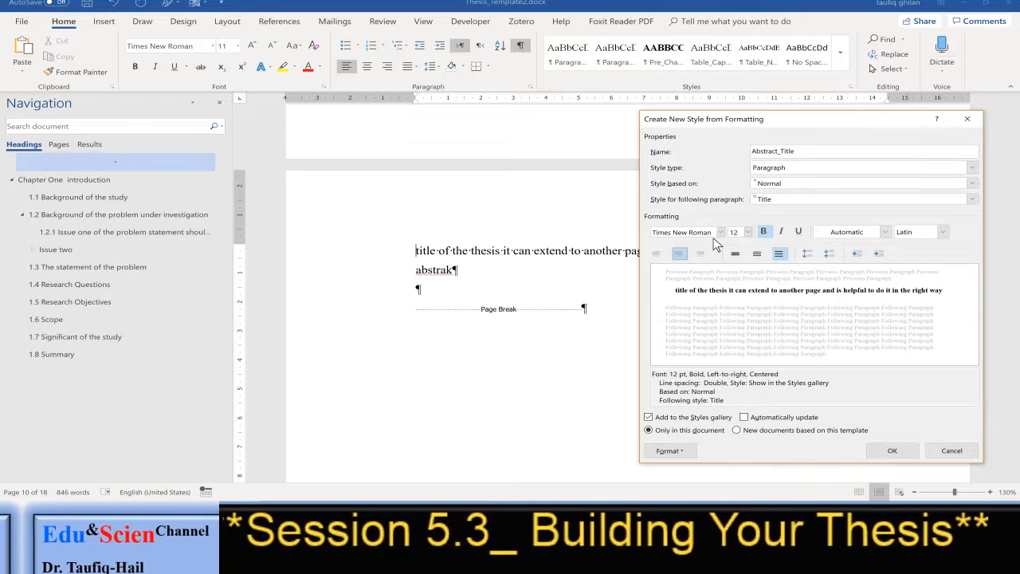
Set the style's paragraph spacing after to 24 pt and save the new Abstract_Title style
{"action": "left_click", "coordinate": [686, 451]}
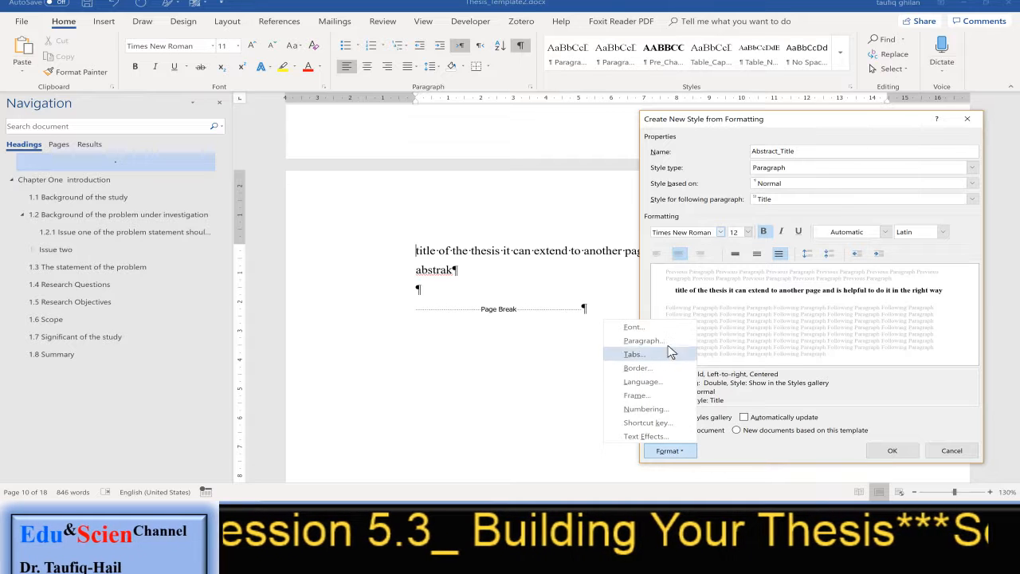
{"action": "left_click", "coordinate": [642, 340]}
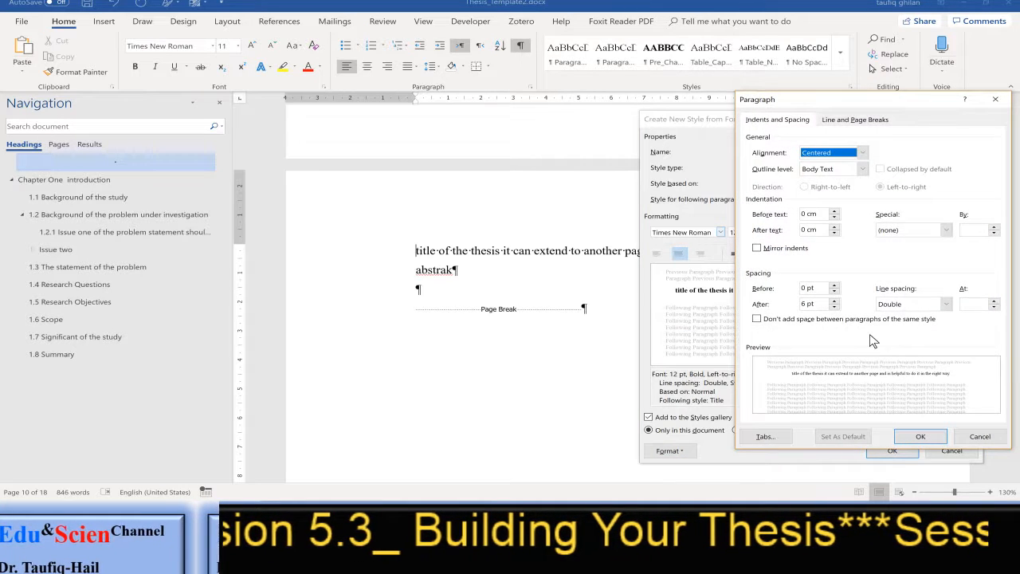
{"action": "left_click", "coordinate": [801, 304]}
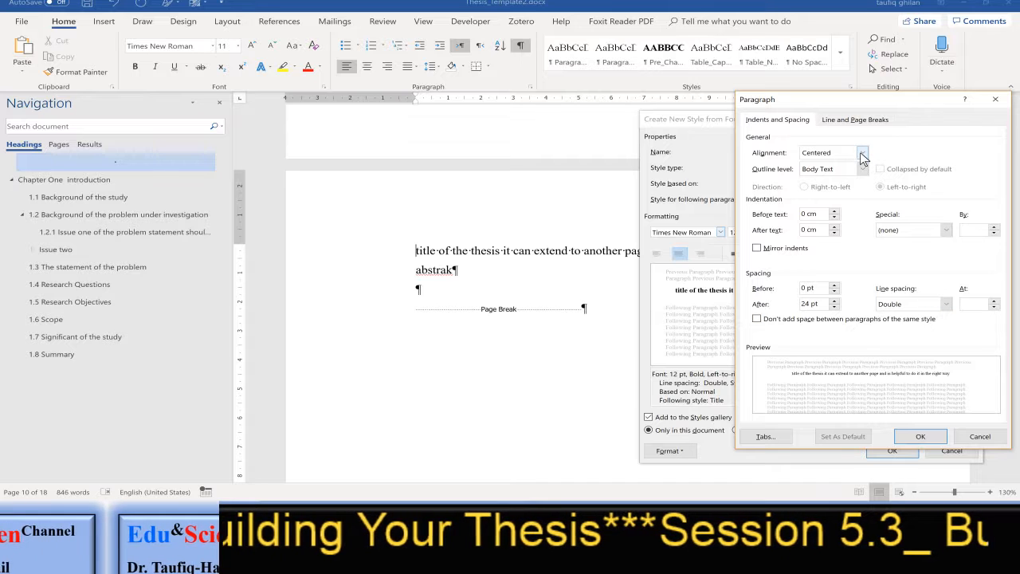
{"action": "left_click", "coordinate": [920, 438]}
{"action": "left_click", "coordinate": [891, 452]}
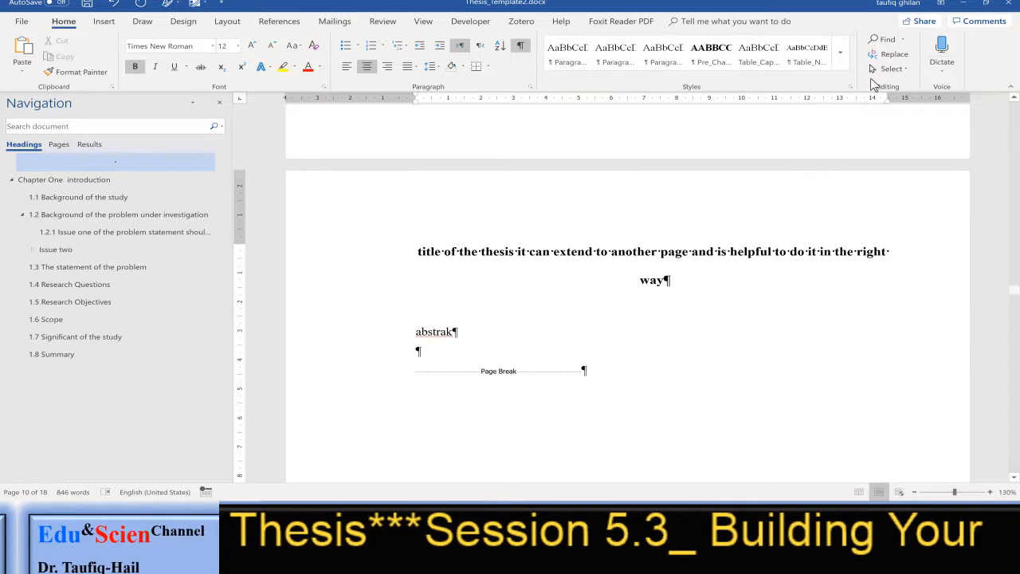
Modify the Abstract_Title style's font so that its text is in all caps
{"action": "left_click", "coordinate": [841, 56]}
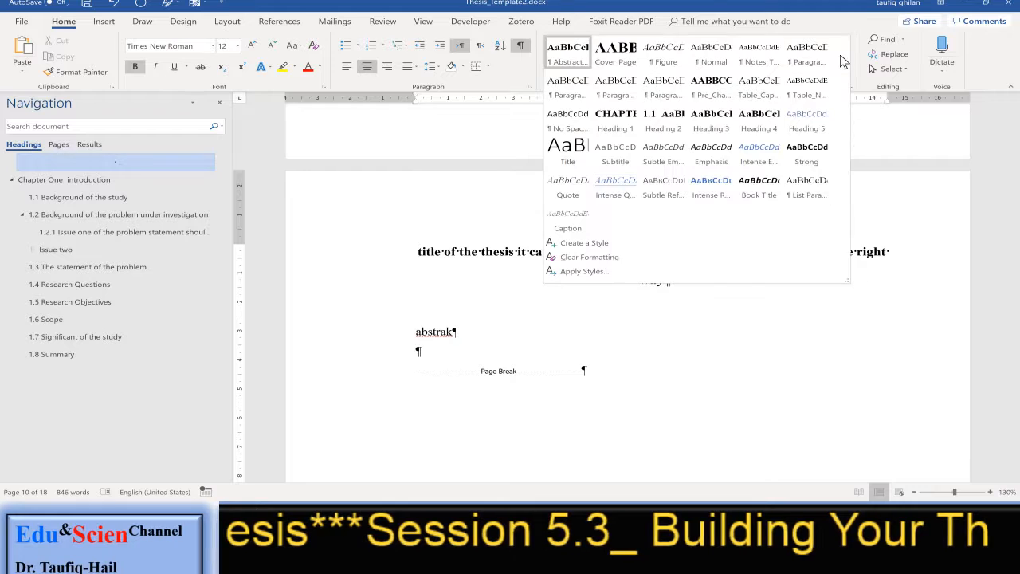
{"action": "right_click", "coordinate": [571, 57]}
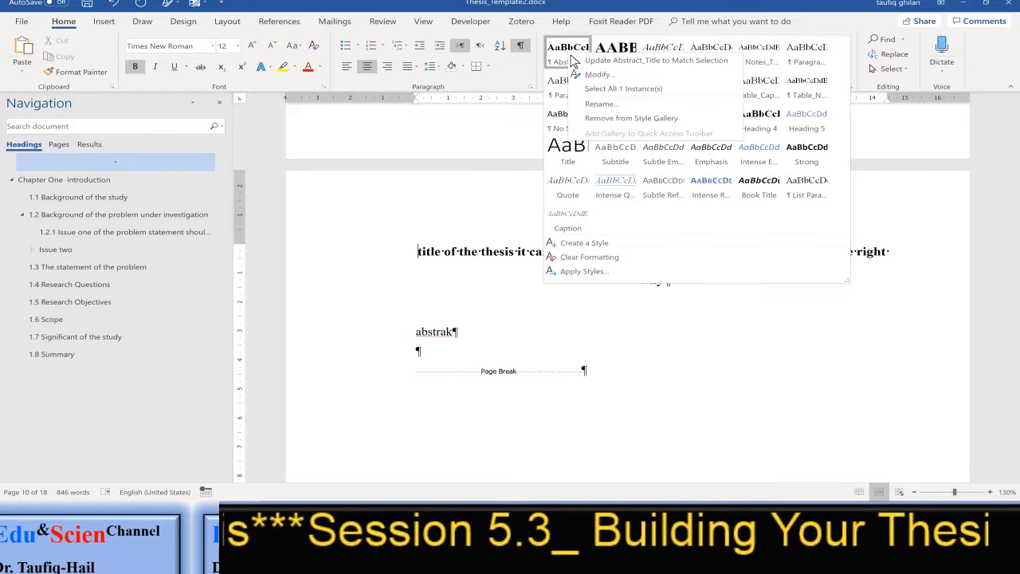
{"action": "left_click", "coordinate": [605, 75]}
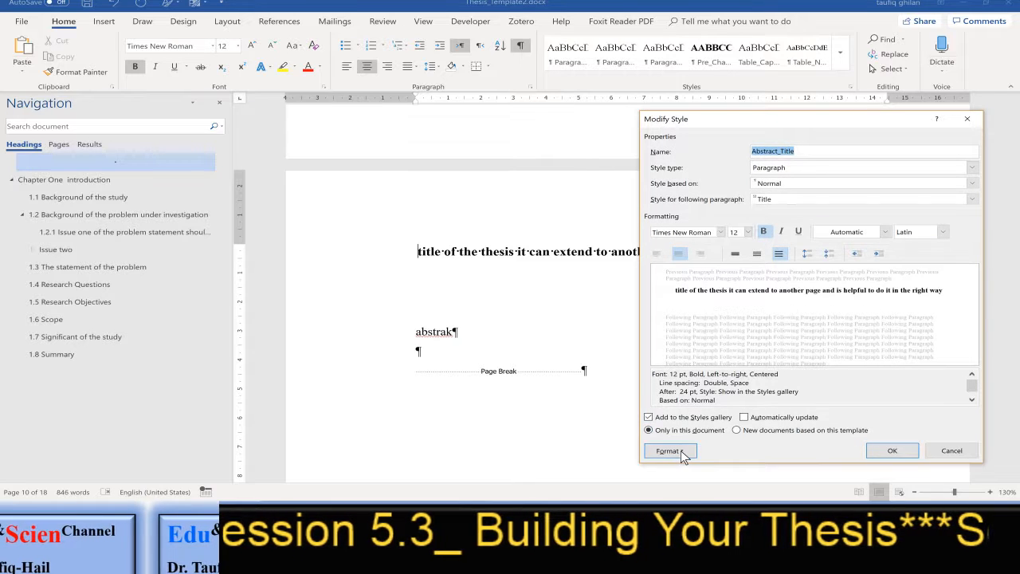
{"action": "left_click", "coordinate": [679, 453]}
{"action": "left_click", "coordinate": [653, 325]}
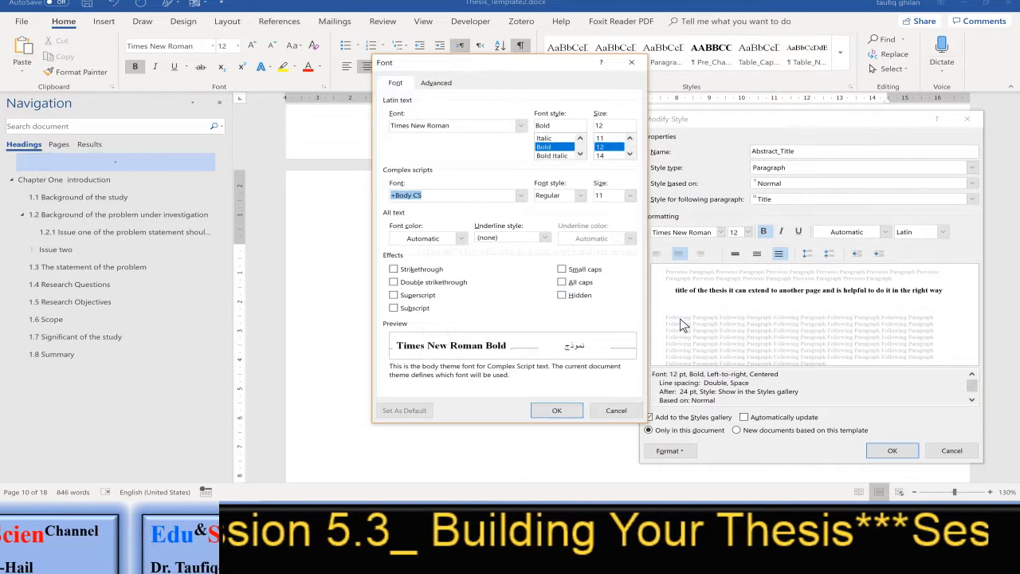
{"action": "left_click", "coordinate": [580, 284]}
{"action": "left_click", "coordinate": [557, 411]}
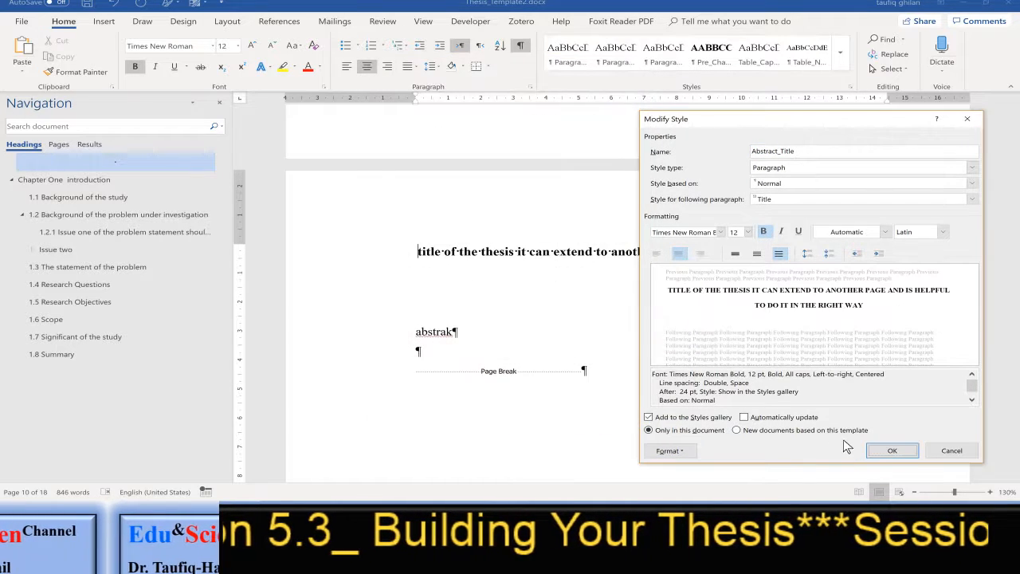
{"action": "left_click", "coordinate": [892, 450]}
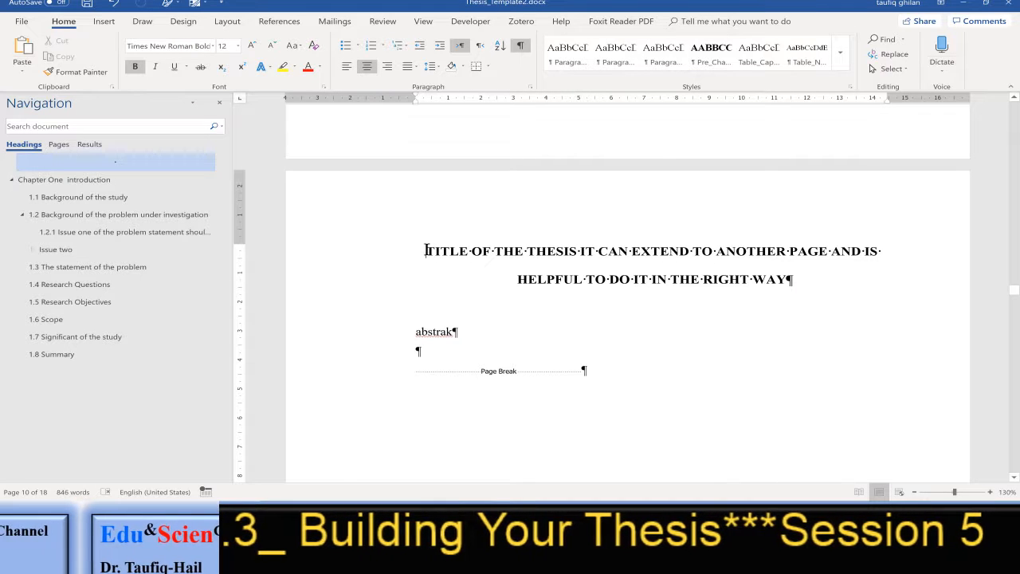
Copy the full thesis title, "A model of accepting, using, or adopting SaaS coloud computing in Malaysian universities: an empircal investigation", from the cover page
{"action": "left_click_drag", "start_coordinate": [427, 250], "coordinate": [737, 285]}
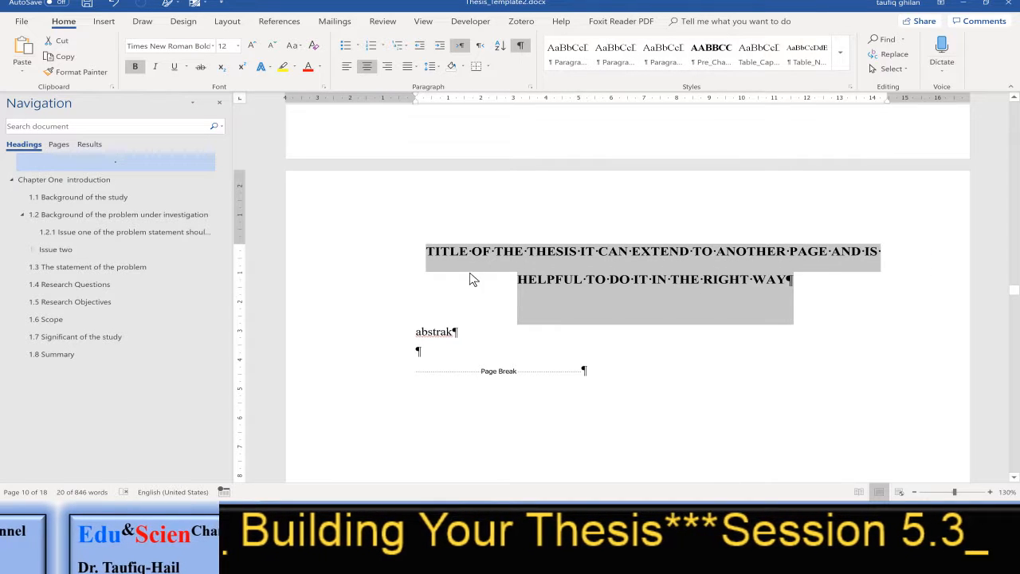
{"action": "scroll", "coordinate": [445, 259], "scroll_direction": "up", "scroll_amount": 5}
{"action": "scroll", "coordinate": [445, 259], "scroll_direction": "up", "scroll_amount": 10}
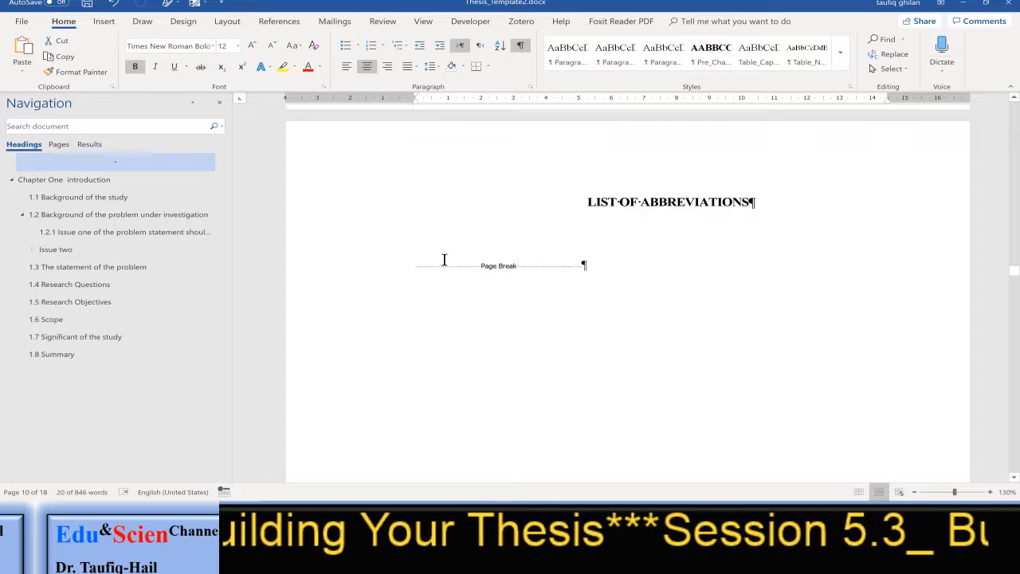
{"action": "scroll", "coordinate": [444, 259], "scroll_direction": "up", "scroll_amount": 10}
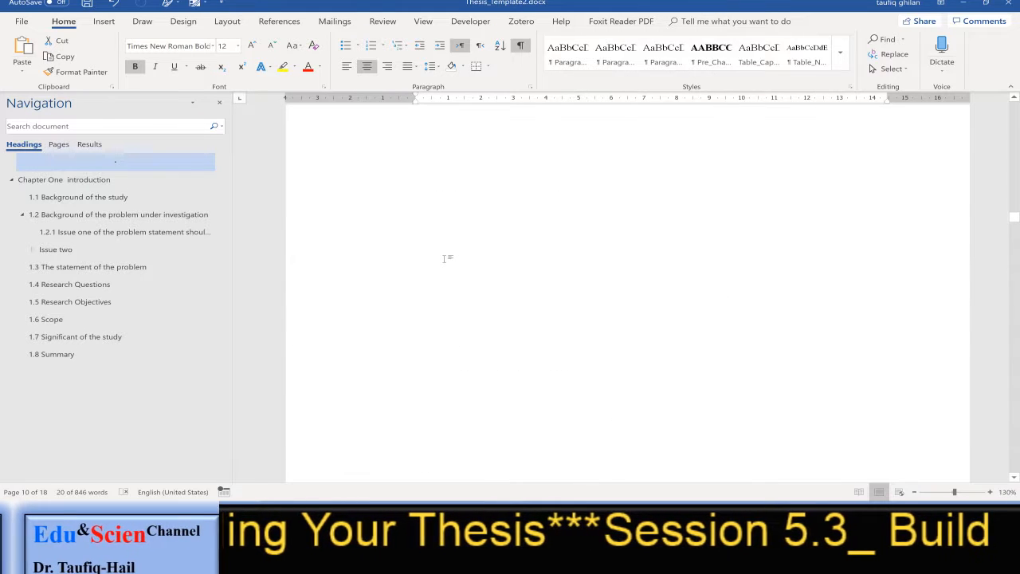
{"action": "scroll", "coordinate": [452, 247], "scroll_direction": "up", "scroll_amount": 15}
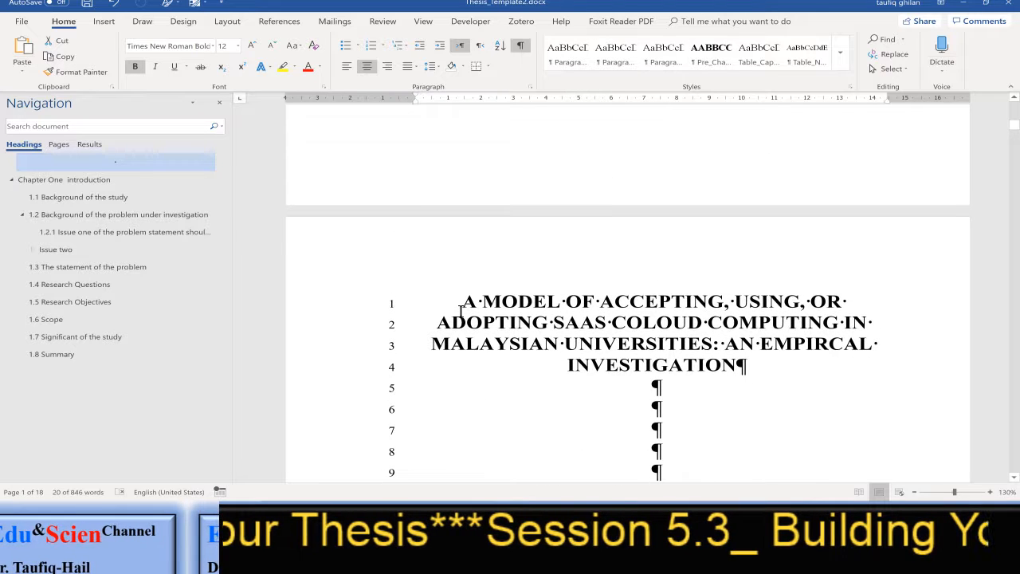
{"action": "left_click_drag", "start_coordinate": [460, 301], "coordinate": [709, 360]}
{"action": "key", "text": "ctrl+c"}
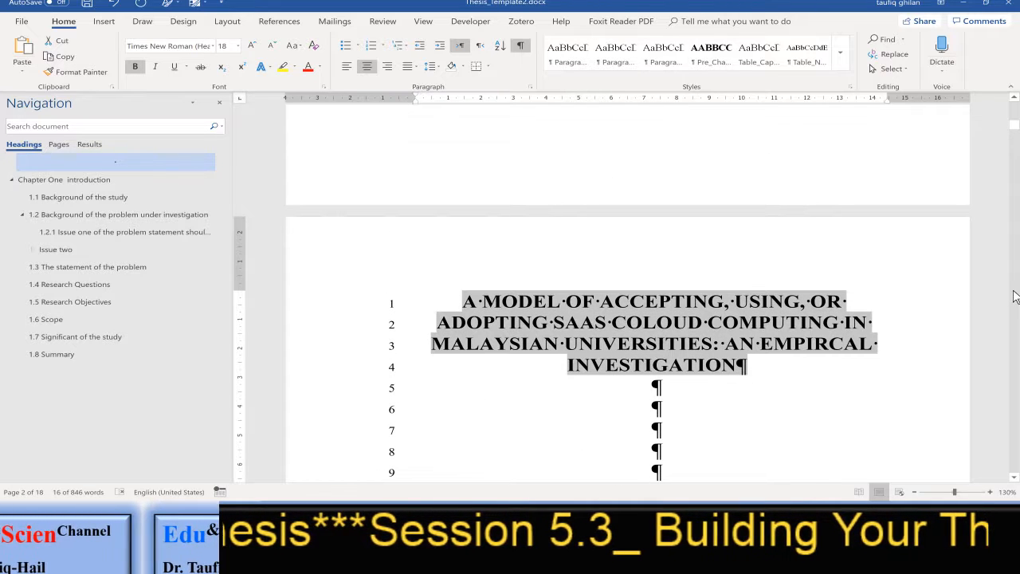
Paste the copied thesis title on the abstract page and delete the two-line placeholder title beneath it
{"action": "scroll", "coordinate": [1015, 296], "scroll_direction": "down", "scroll_amount": 10}
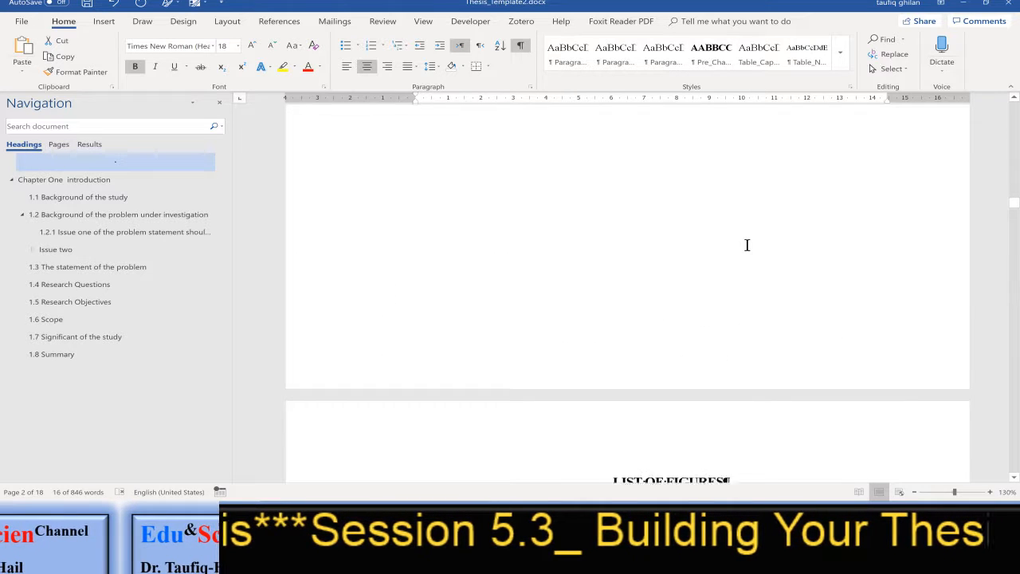
{"action": "scroll", "coordinate": [747, 245], "scroll_direction": "down", "scroll_amount": 15}
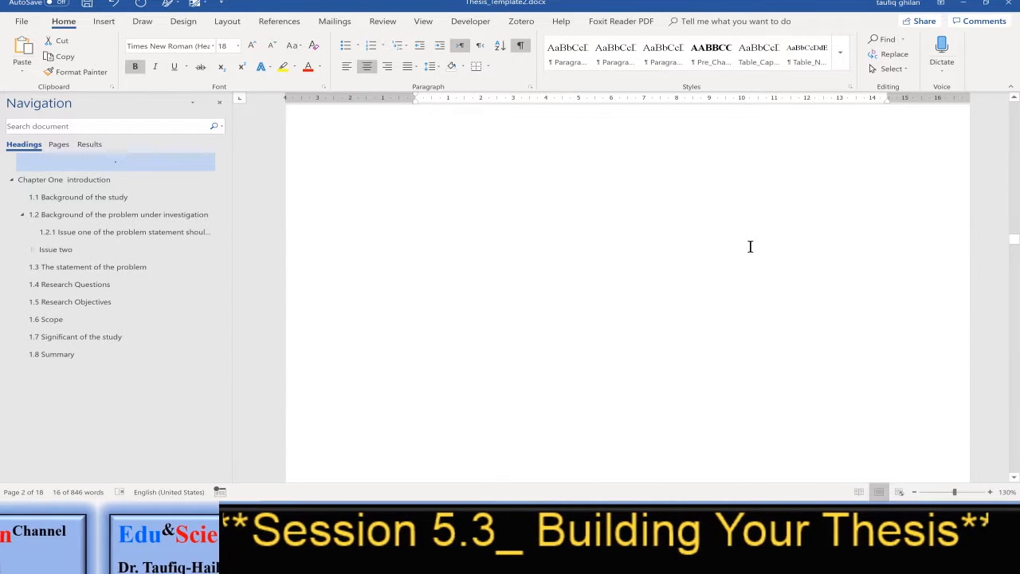
{"action": "scroll", "coordinate": [750, 247], "scroll_direction": "down", "scroll_amount": 12}
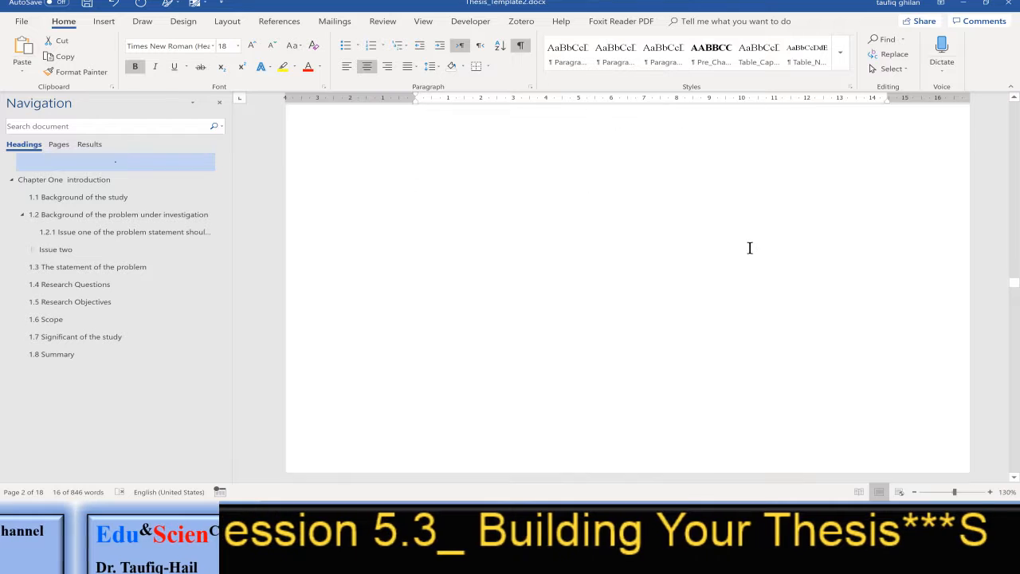
{"action": "scroll", "coordinate": [749, 247], "scroll_direction": "down", "scroll_amount": 5}
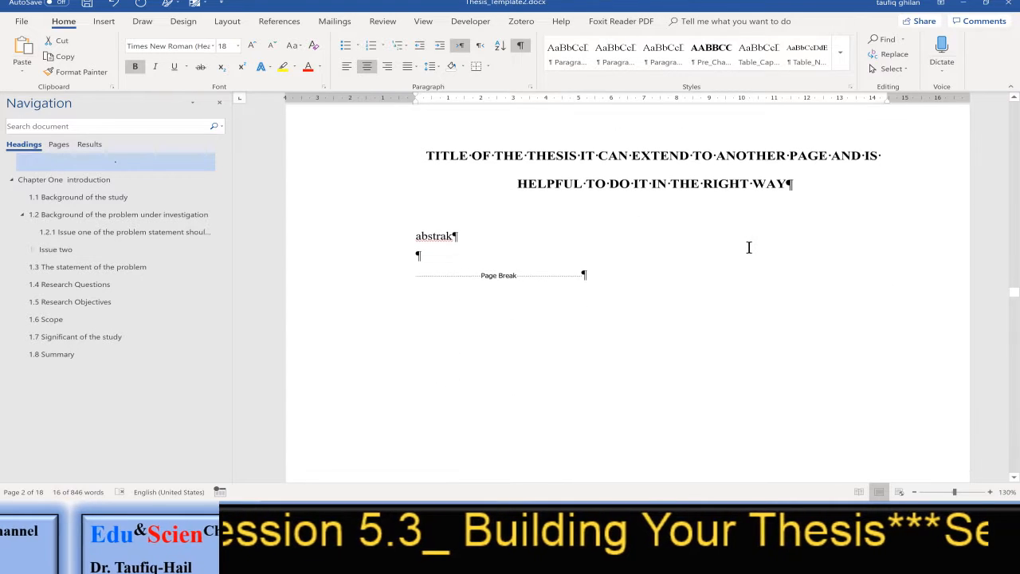
{"action": "left_click", "coordinate": [428, 154]}
{"action": "key", "text": "ctrl+v"}
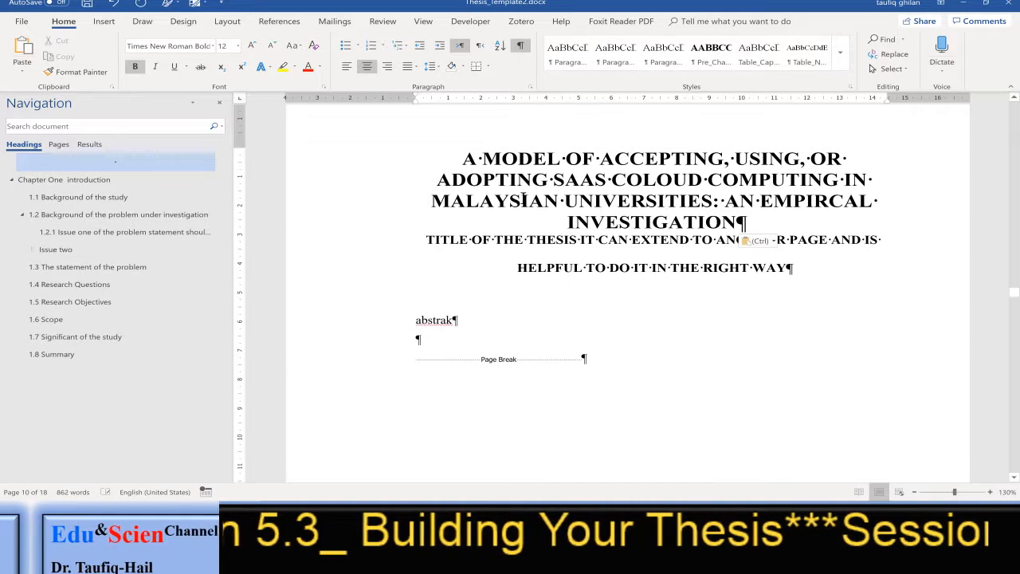
{"action": "left_click_drag", "start_coordinate": [424, 238], "coordinate": [783, 277]}
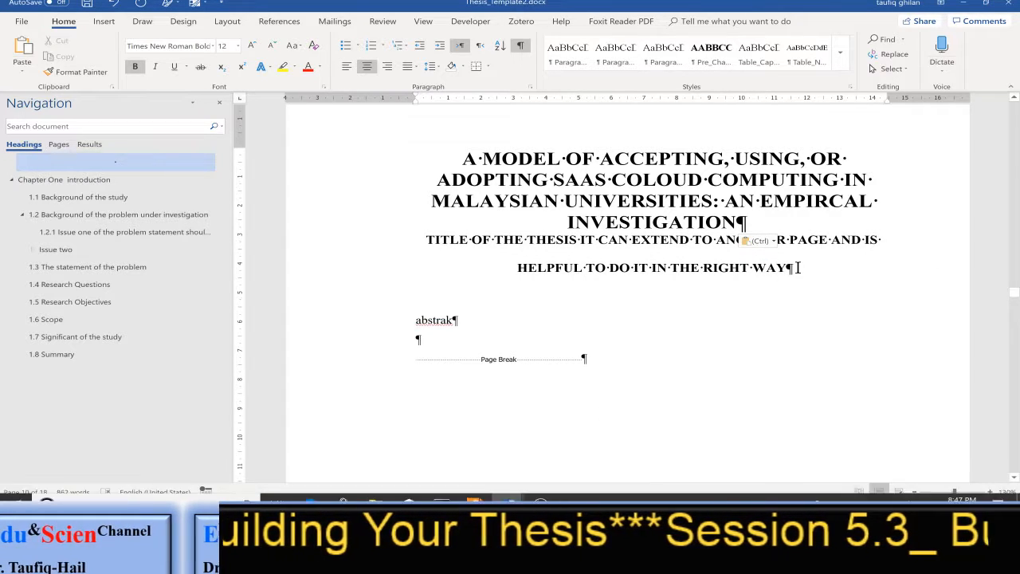
{"action": "left_click_drag", "start_coordinate": [799, 268], "coordinate": [445, 233]}
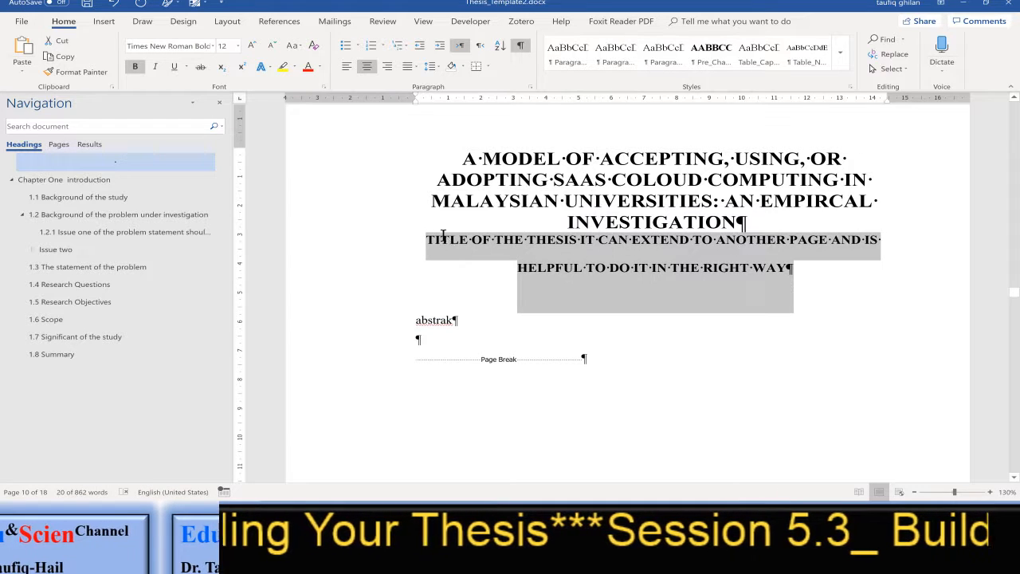
{"action": "key", "text": "Delete"}
Apply the Abstract_Title style to the thesis title pasted on the abstract page
{"action": "left_click_drag", "start_coordinate": [454, 158], "coordinate": [694, 221]}
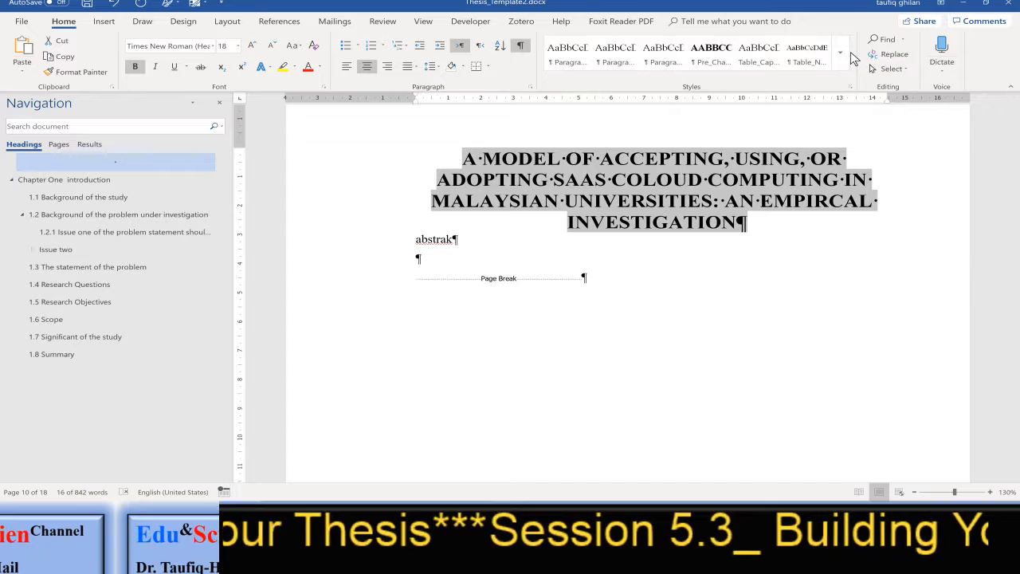
{"action": "left_click", "coordinate": [843, 55]}
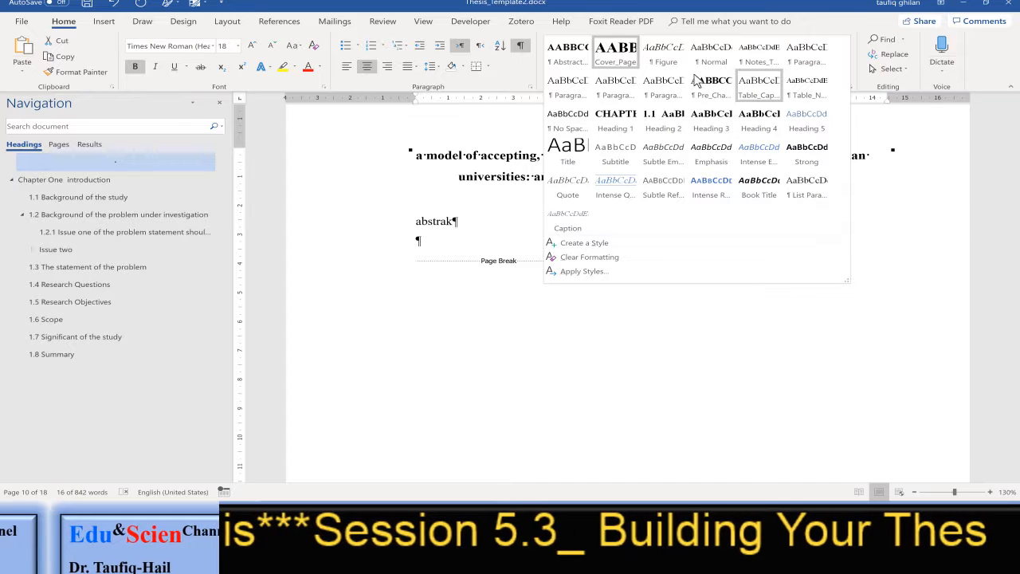
{"action": "left_click", "coordinate": [567, 56]}
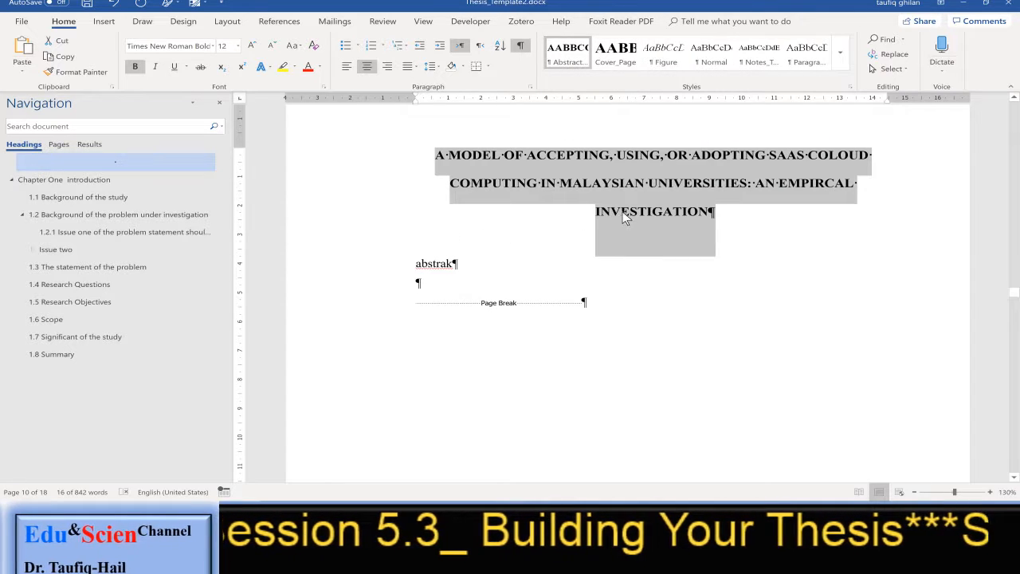
{"action": "left_click", "coordinate": [642, 221]}
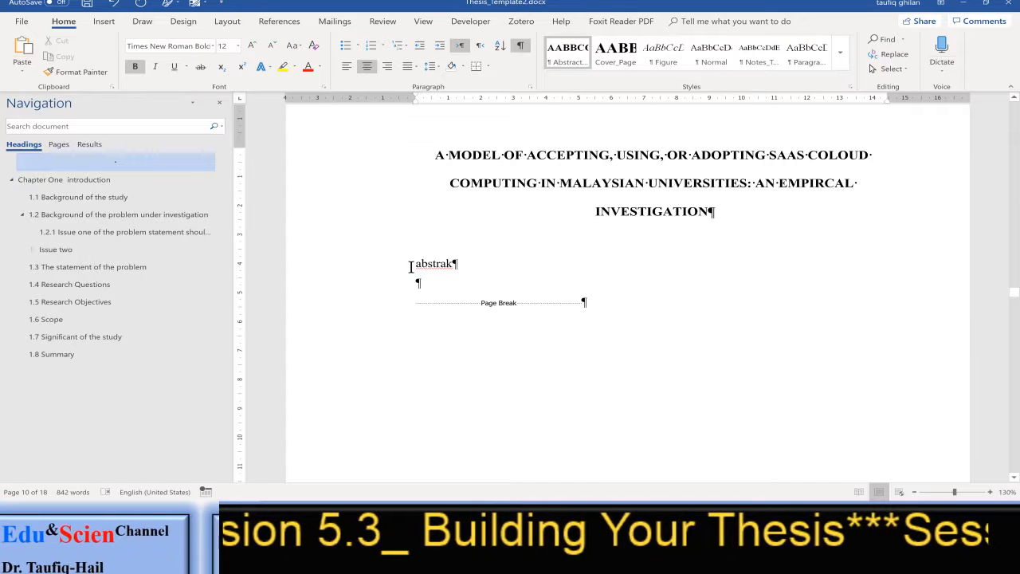
Start a new paragraph style named abstract from the "abstrak" line, with abstract as the style for the following paragraph
{"action": "left_click_drag", "start_coordinate": [412, 265], "coordinate": [463, 264]}
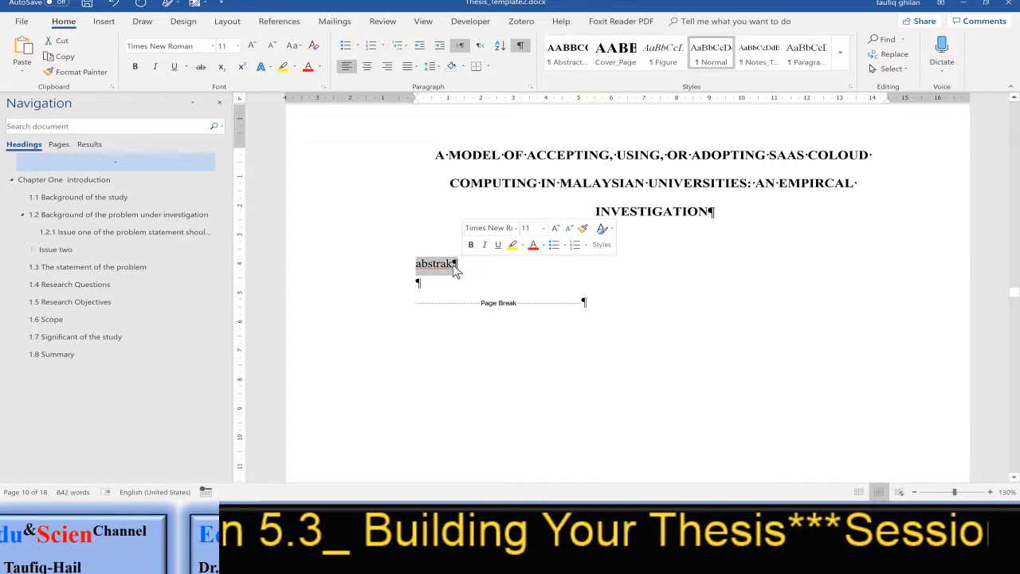
{"action": "left_click", "coordinate": [435, 266]}
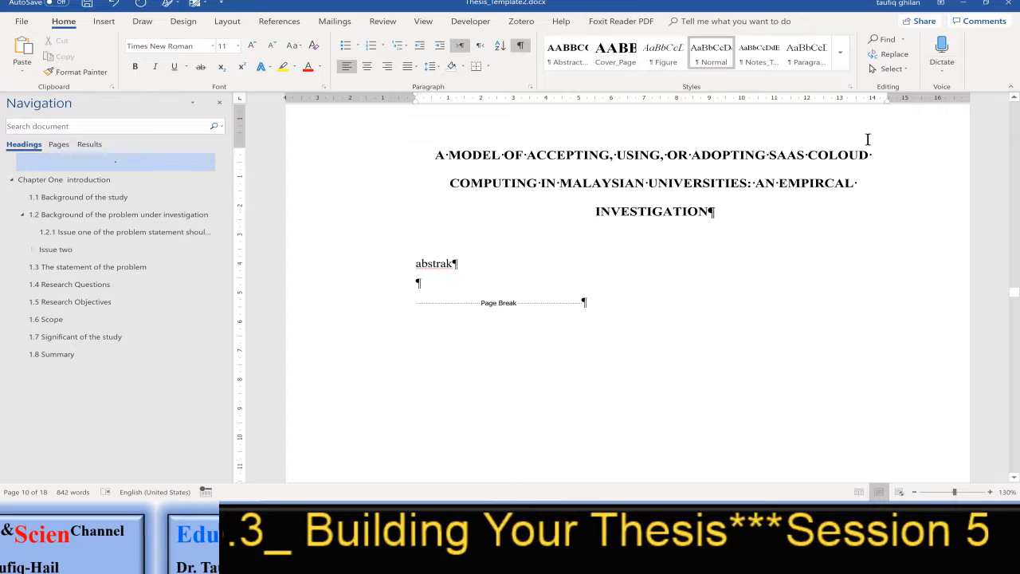
{"action": "left_click", "coordinate": [850, 86]}
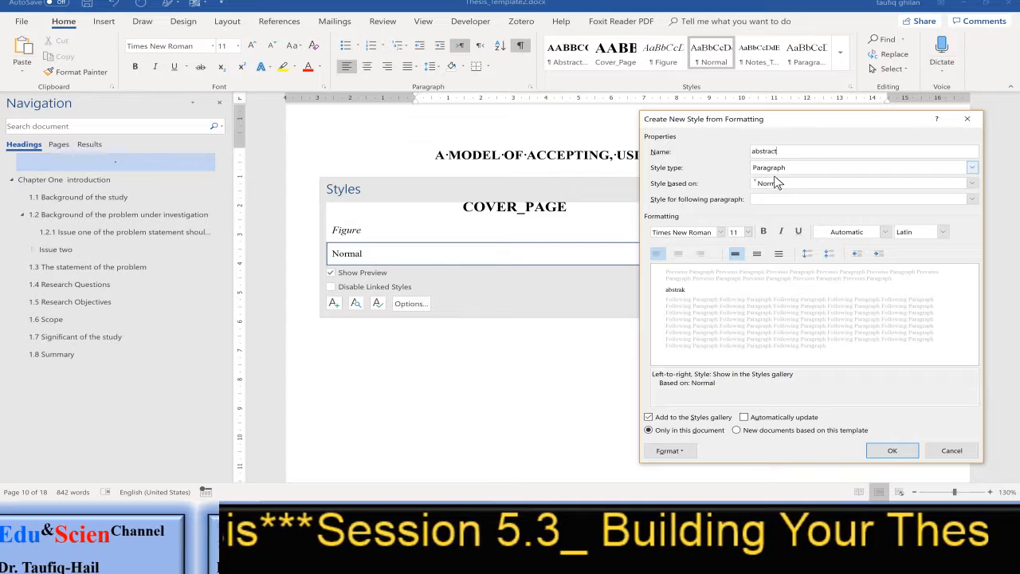
{"action": "left_click", "coordinate": [774, 201]}
{"action": "left_click", "coordinate": [777, 204]}
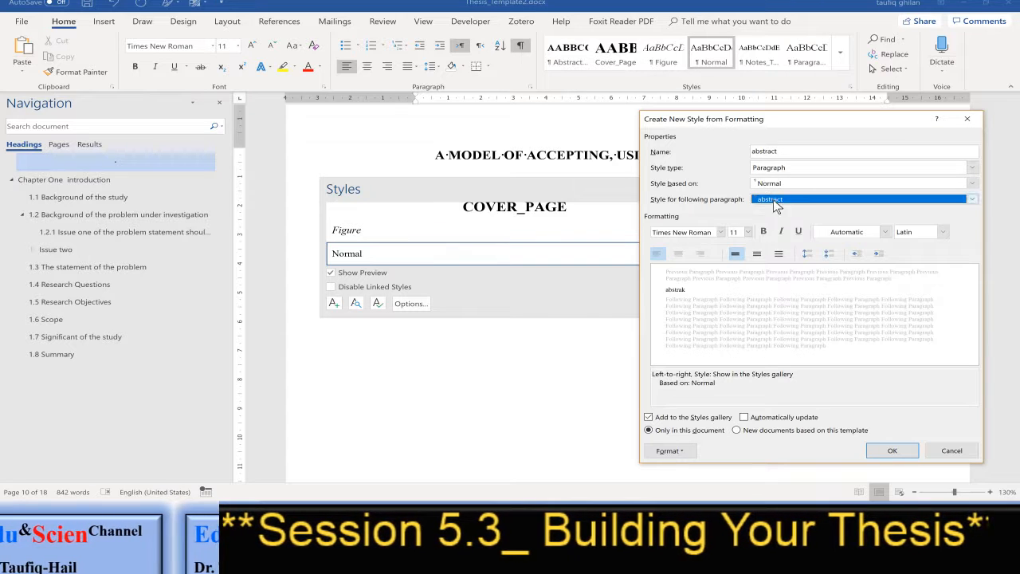
Format the new abstract style as 12 pt bold Times New Roman (Headings CS) in automatic colour
{"action": "left_click", "coordinate": [747, 232]}
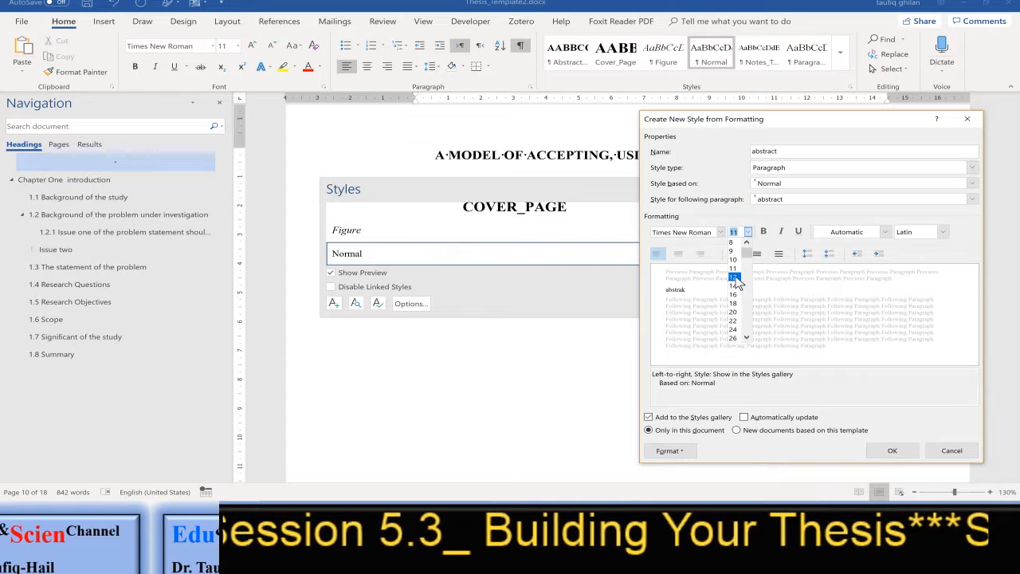
{"action": "left_click", "coordinate": [734, 277]}
{"action": "left_click", "coordinate": [762, 231]}
{"action": "left_click", "coordinate": [885, 231]}
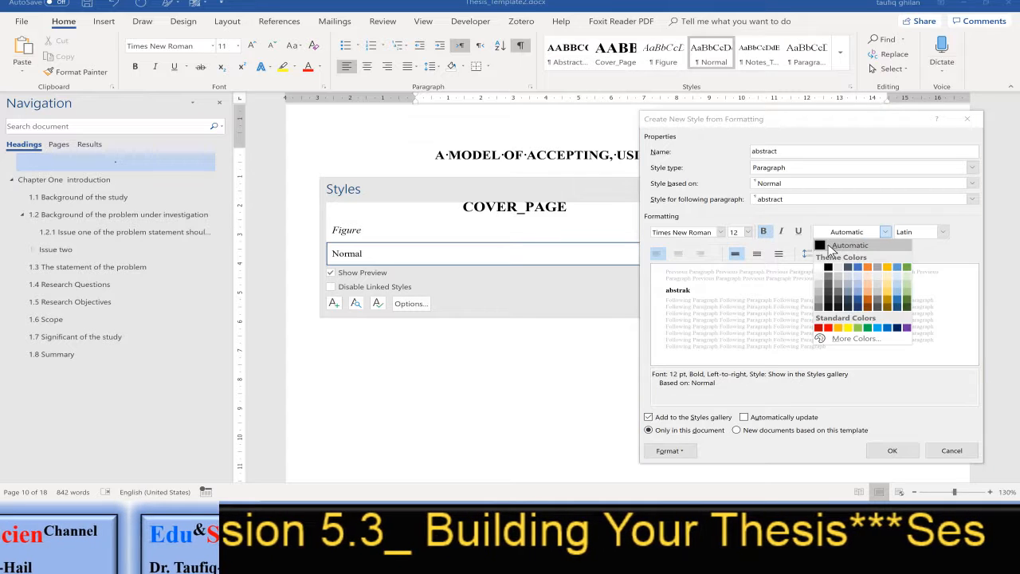
{"action": "left_click", "coordinate": [831, 247]}
{"action": "left_click", "coordinate": [721, 232]}
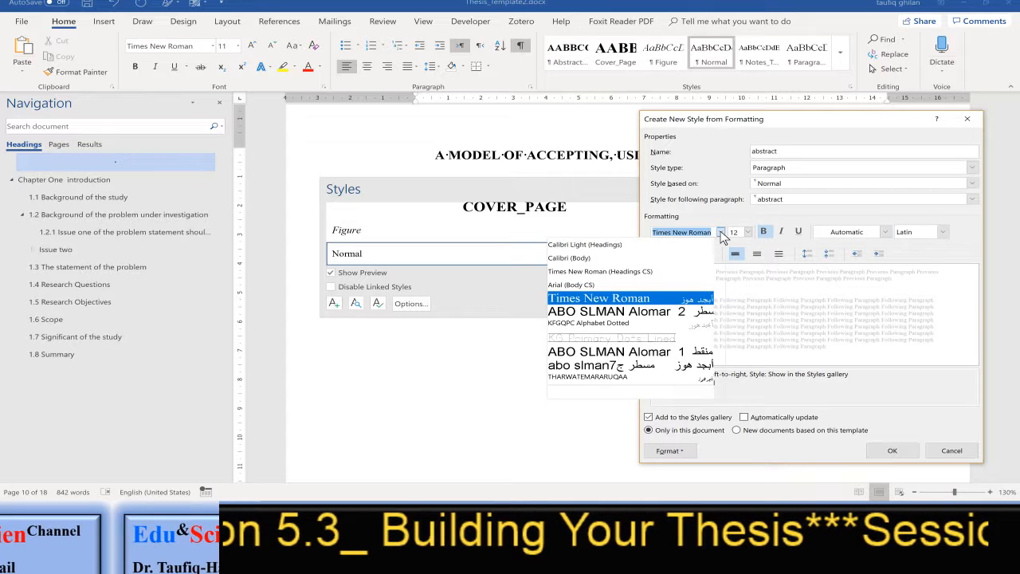
{"action": "left_click", "coordinate": [667, 267]}
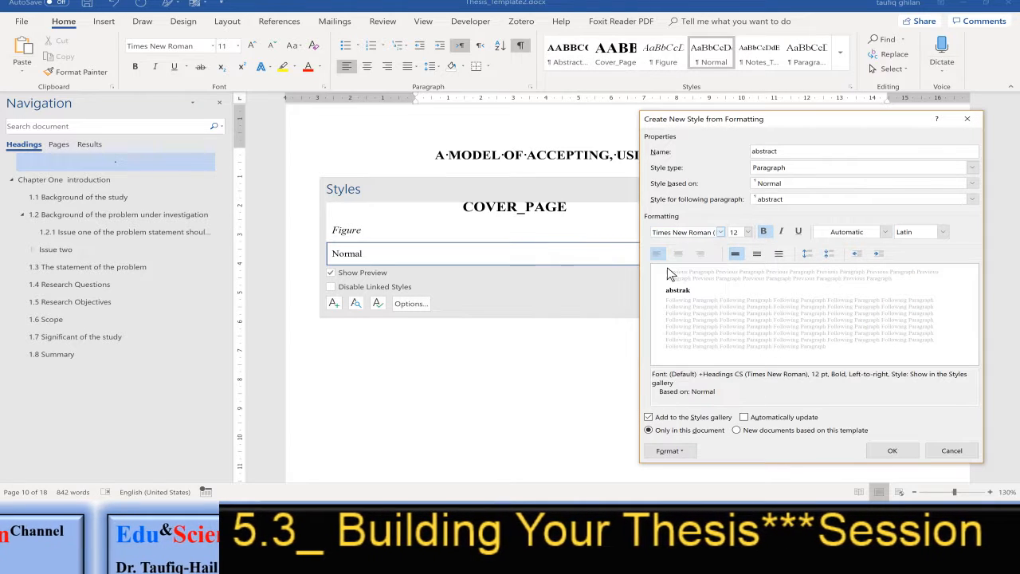
Set the abstract style's paragraph spacing after to 24 pt with centred alignment, and save the new style
{"action": "left_click", "coordinate": [686, 456]}
{"action": "left_click", "coordinate": [656, 338]}
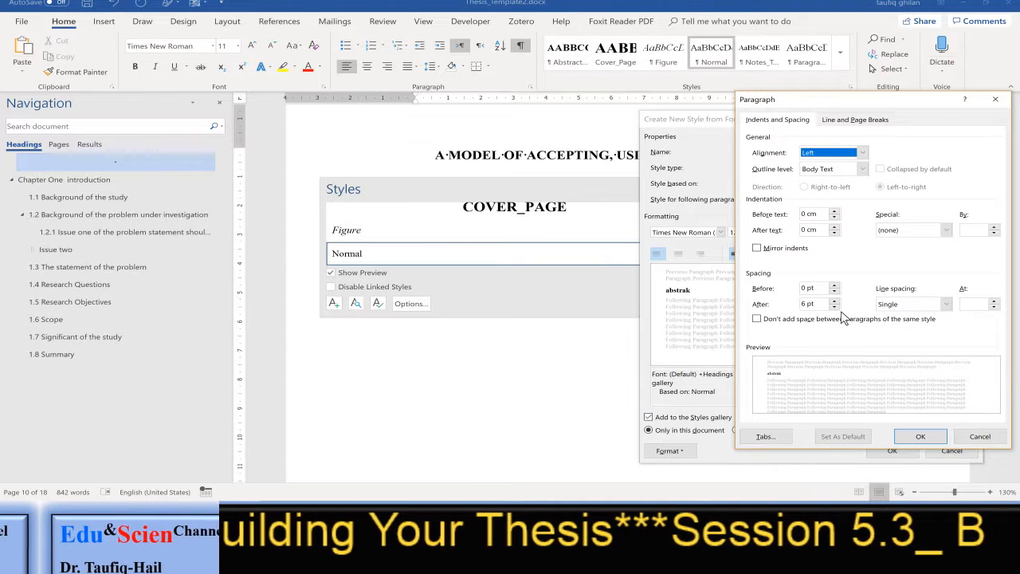
{"action": "left_click", "coordinate": [802, 303]}
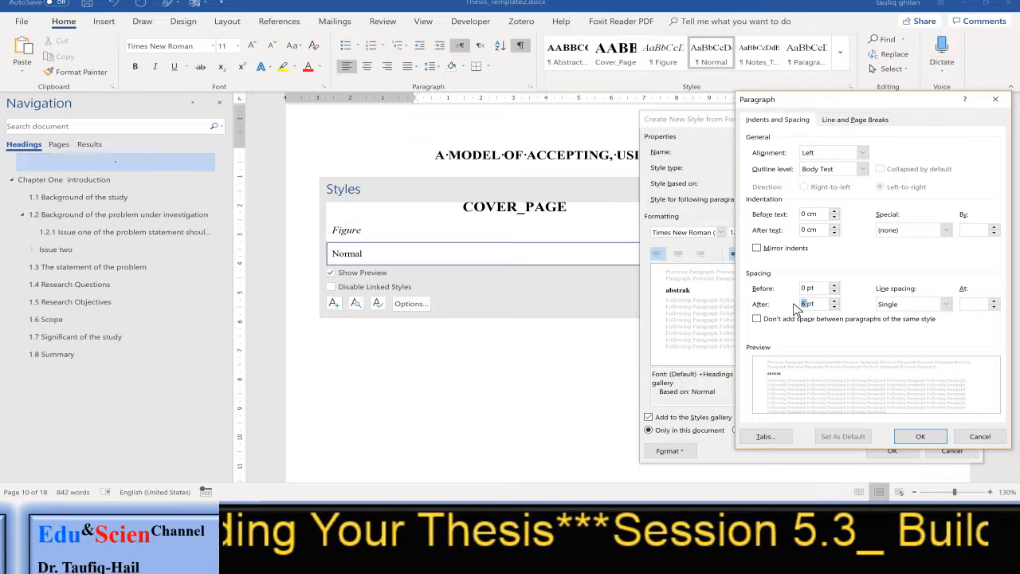
{"action": "type", "text": "24pt"}
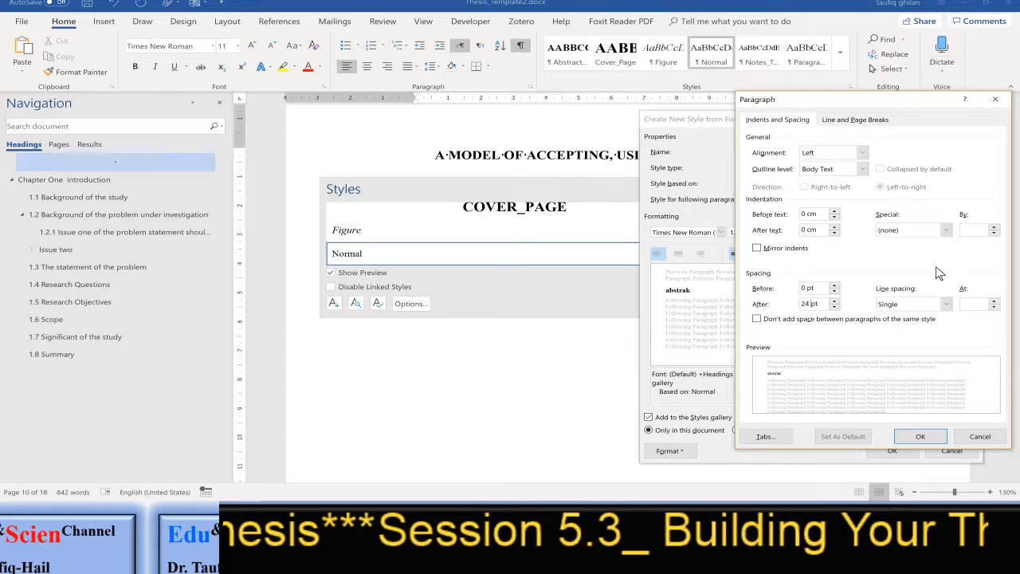
{"action": "left_click", "coordinate": [863, 154]}
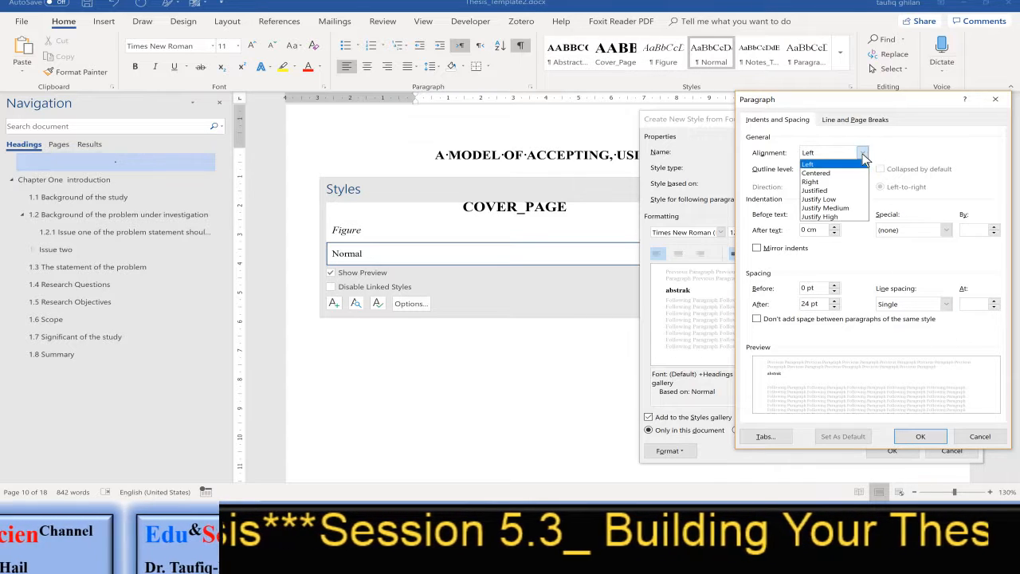
{"action": "left_click", "coordinate": [815, 173]}
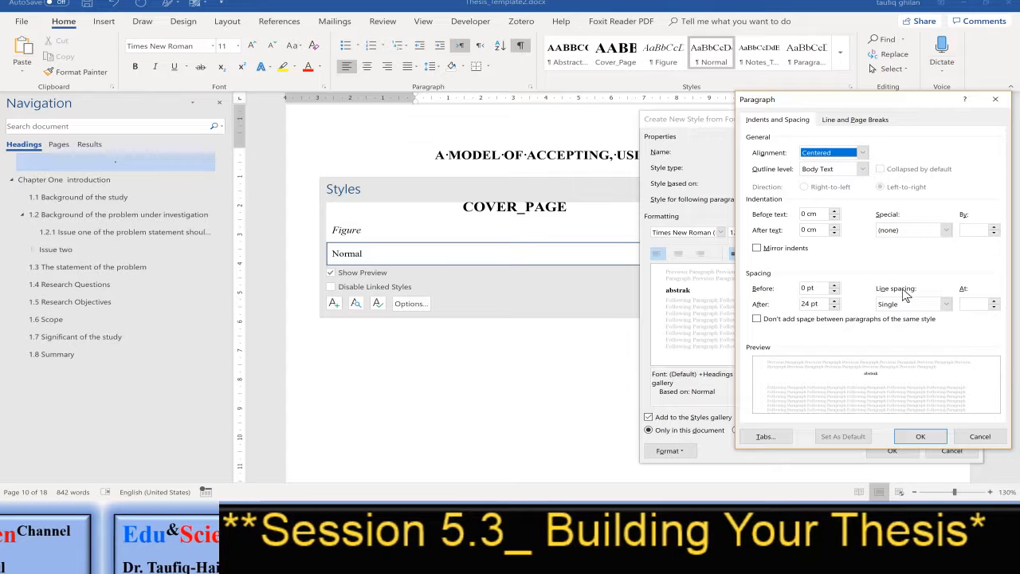
{"action": "left_click", "coordinate": [919, 436]}
{"action": "left_click", "coordinate": [896, 451]}
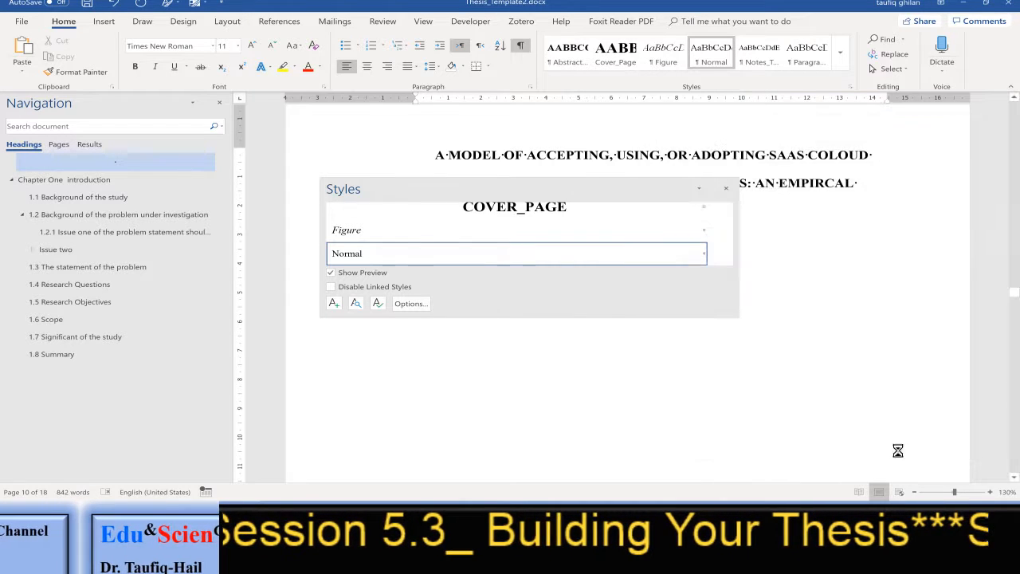
{"action": "left_click", "coordinate": [726, 188]}
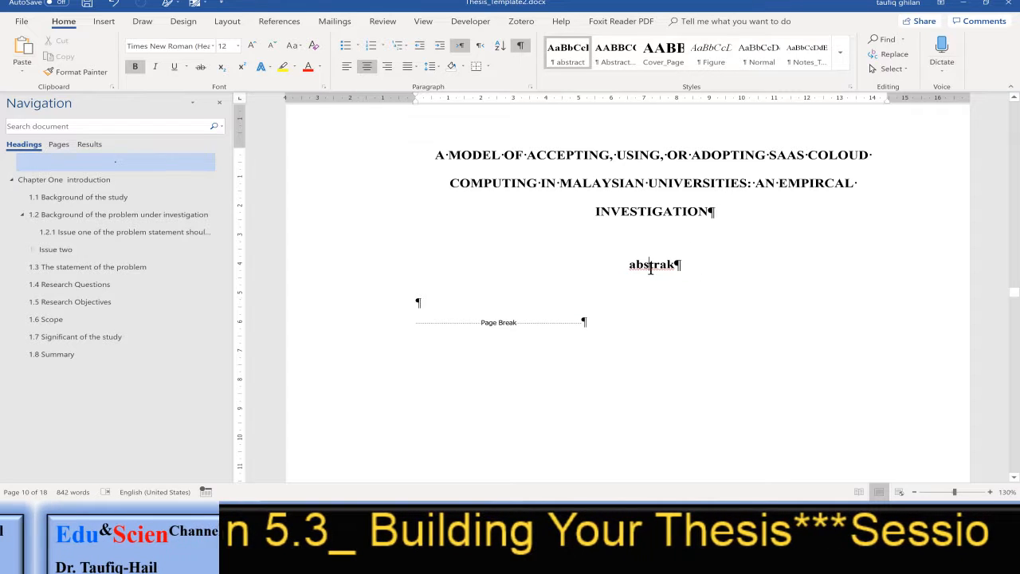
Modify the abstract style to use the All caps font effect and save the change
{"action": "scroll", "coordinate": [652, 269], "scroll_direction": "down", "scroll_amount": 4}
{"action": "scroll", "coordinate": [654, 269], "scroll_direction": "up", "scroll_amount": 2}
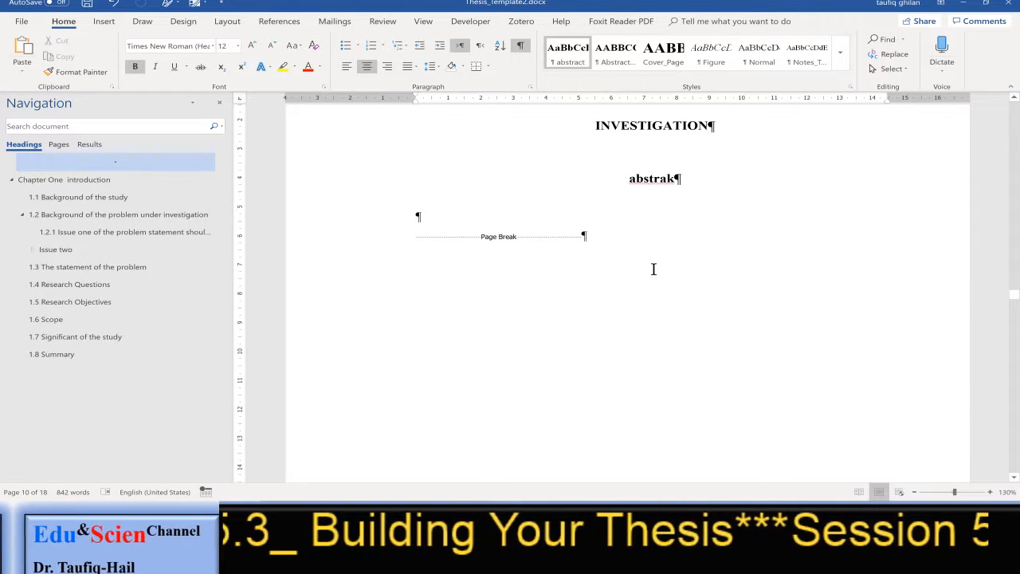
{"action": "scroll", "coordinate": [654, 270], "scroll_direction": "down", "scroll_amount": 3}
{"action": "scroll", "coordinate": [655, 268], "scroll_direction": "up", "scroll_amount": 4}
{"action": "scroll", "coordinate": [657, 269], "scroll_direction": "down", "scroll_amount": 4}
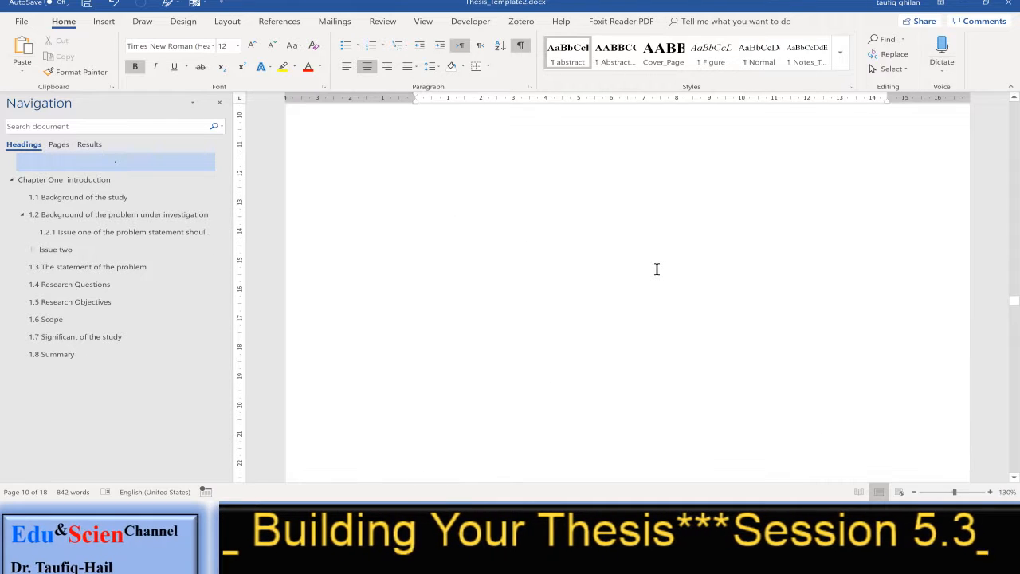
{"action": "scroll", "coordinate": [656, 270], "scroll_direction": "up", "scroll_amount": 7}
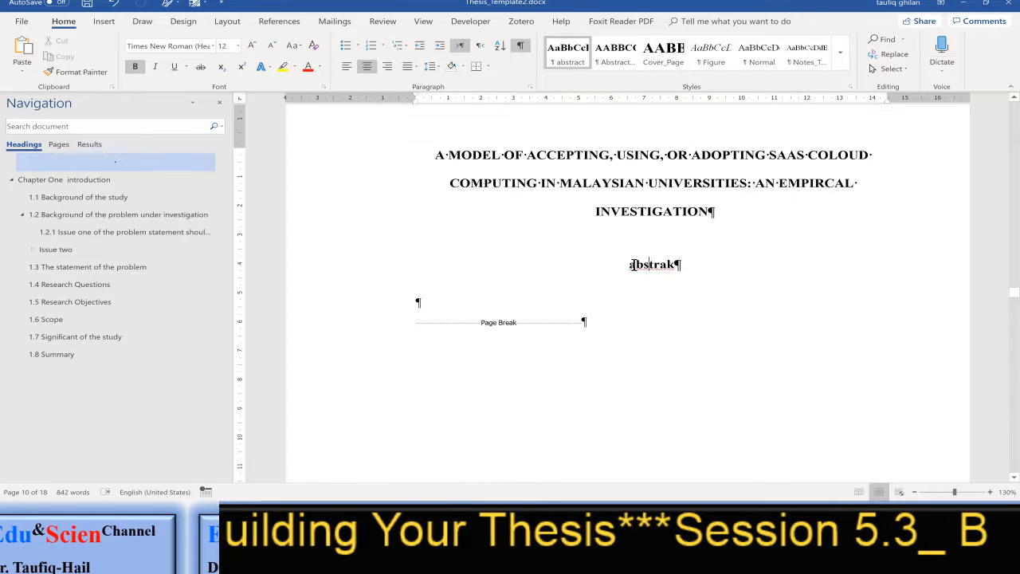
{"action": "right_click", "coordinate": [568, 58]}
{"action": "left_click", "coordinate": [591, 80]}
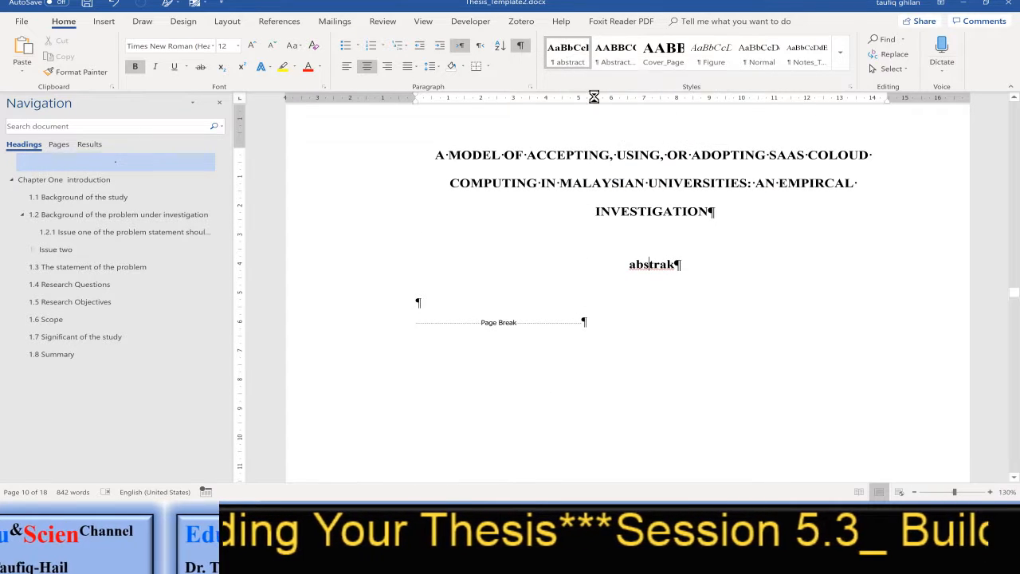
{"action": "left_click", "coordinate": [685, 451]}
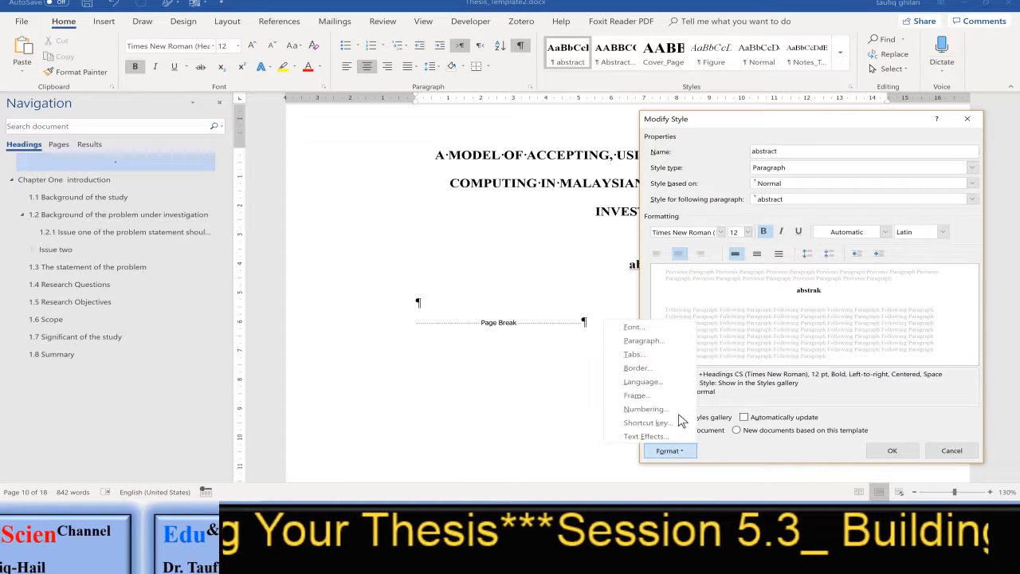
{"action": "left_click", "coordinate": [656, 327]}
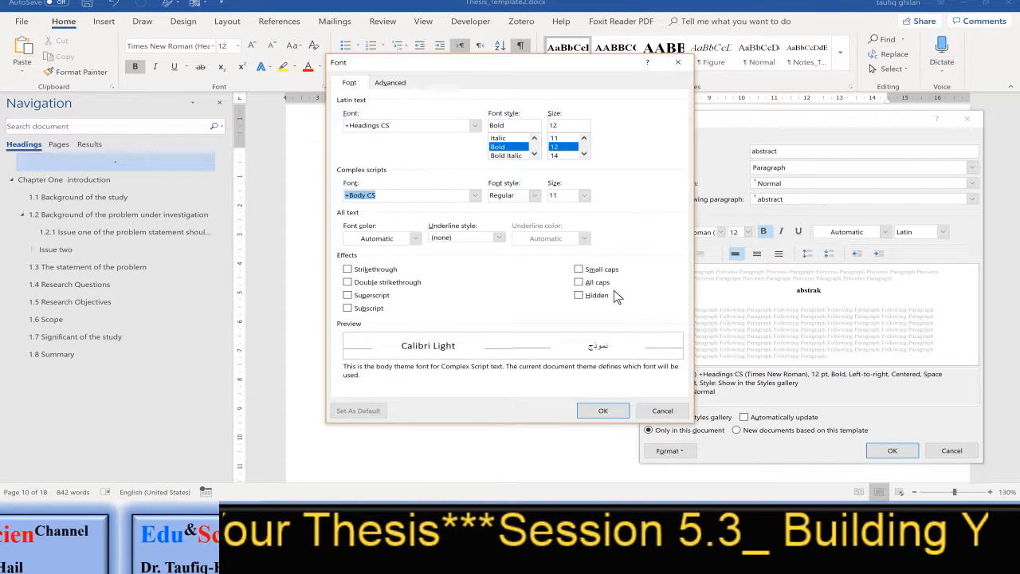
{"action": "left_click", "coordinate": [598, 282]}
{"action": "left_click", "coordinate": [604, 411]}
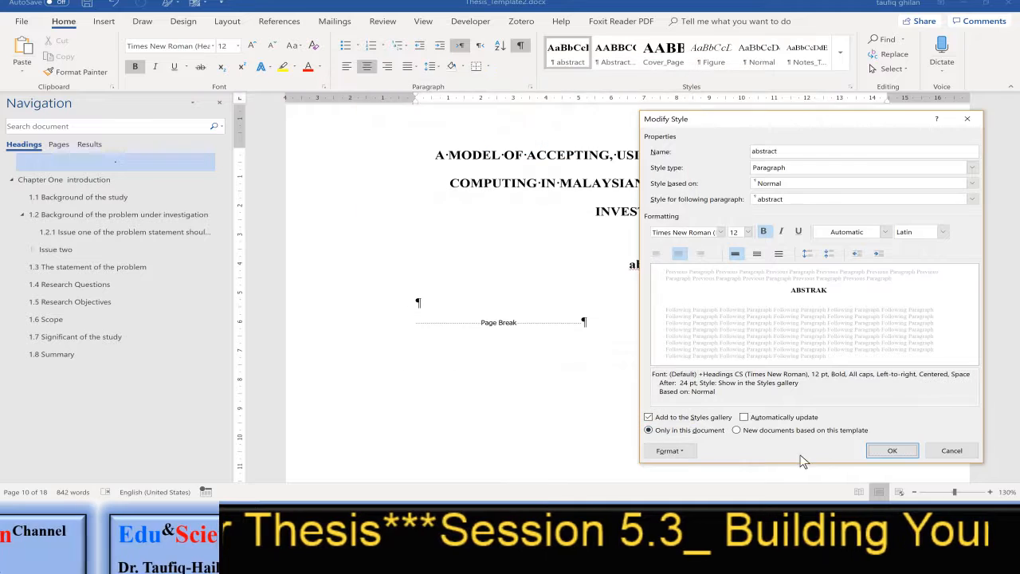
{"action": "left_click", "coordinate": [890, 451]}
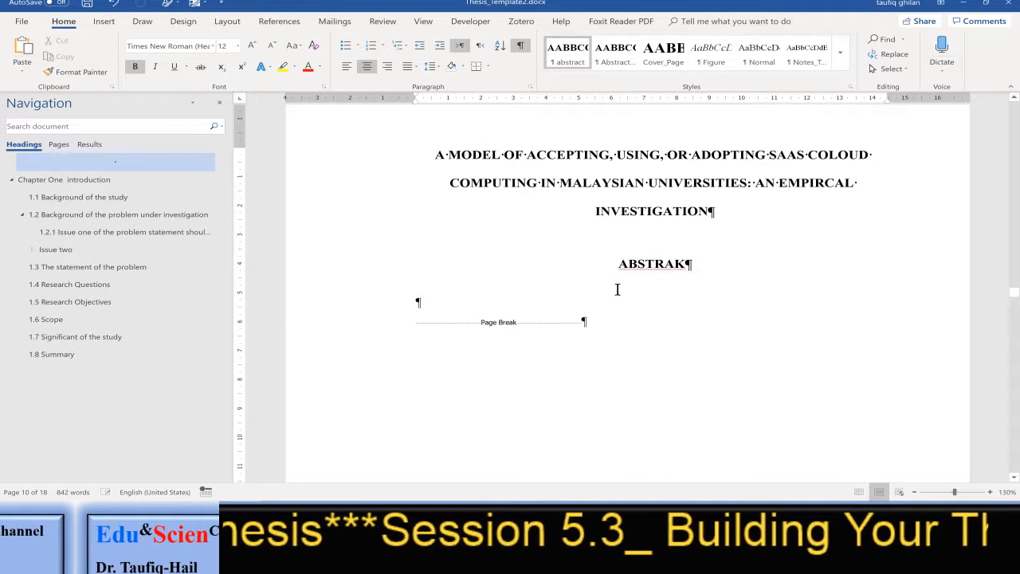
Copy the thesis title from the Abstrak page and paste it with source formatting above the "abstract" line on the following page
{"action": "scroll", "coordinate": [620, 289], "scroll_direction": "down", "scroll_amount": 14}
{"action": "scroll", "coordinate": [622, 288], "scroll_direction": "up", "scroll_amount": 12}
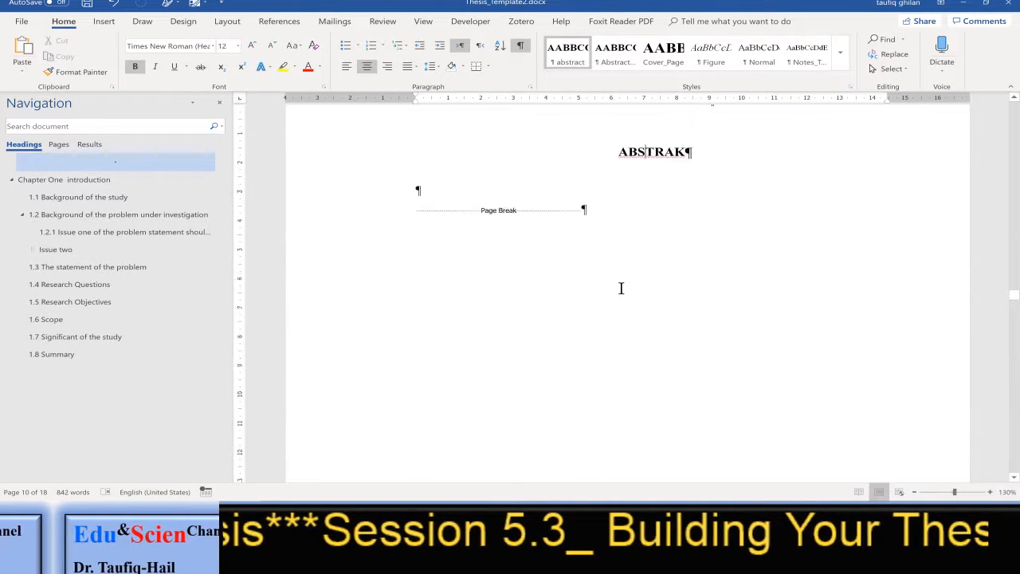
{"action": "scroll", "coordinate": [621, 288], "scroll_direction": "up", "scroll_amount": 3}
{"action": "left_click_drag", "start_coordinate": [437, 176], "coordinate": [717, 240]}
{"action": "key", "text": "ctrl+c"}
{"action": "scroll", "coordinate": [695, 279], "scroll_direction": "down", "scroll_amount": 15}
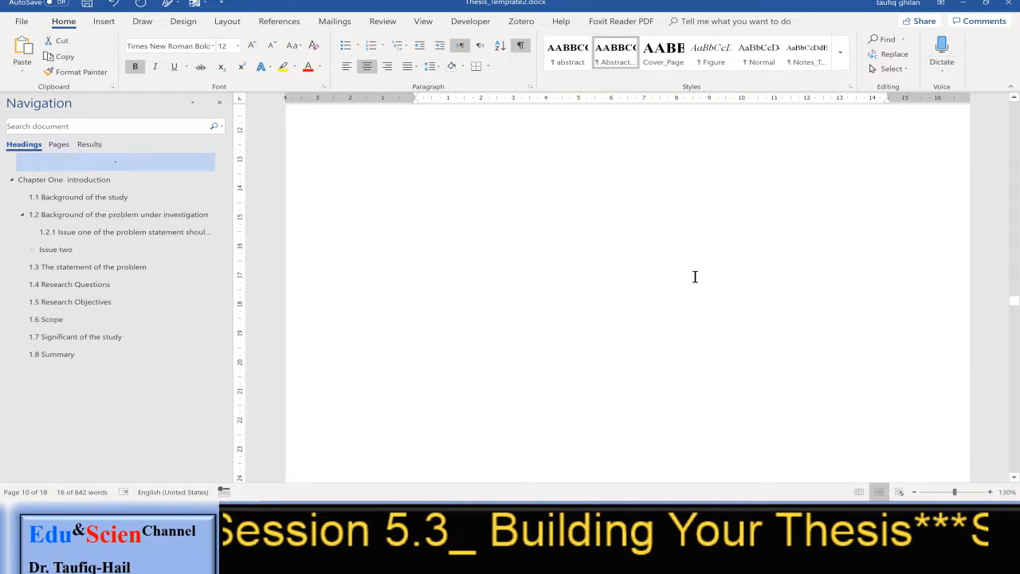
{"action": "left_click", "coordinate": [425, 404]}
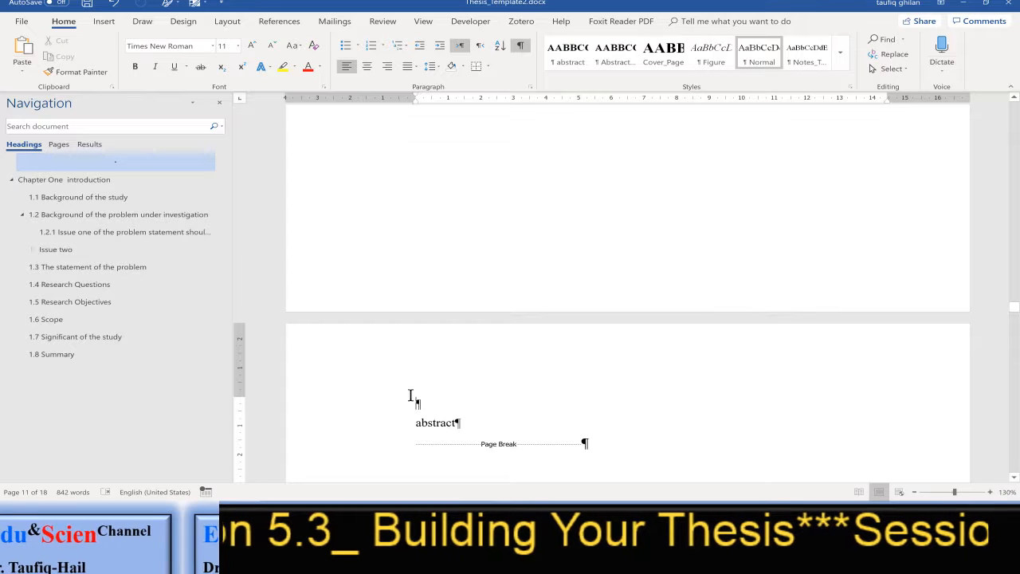
{"action": "left_click", "coordinate": [23, 73]}
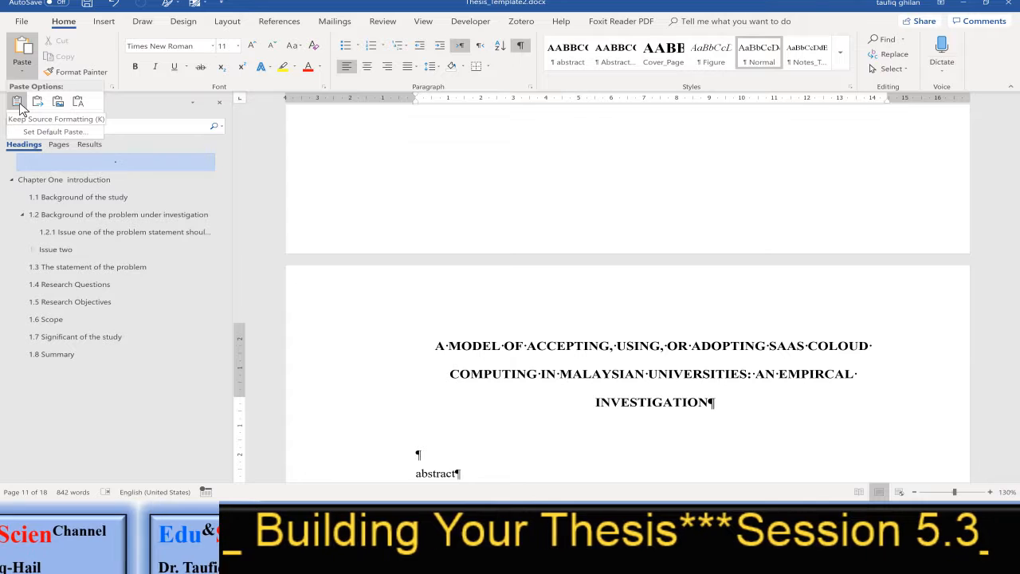
{"action": "left_click", "coordinate": [18, 103]}
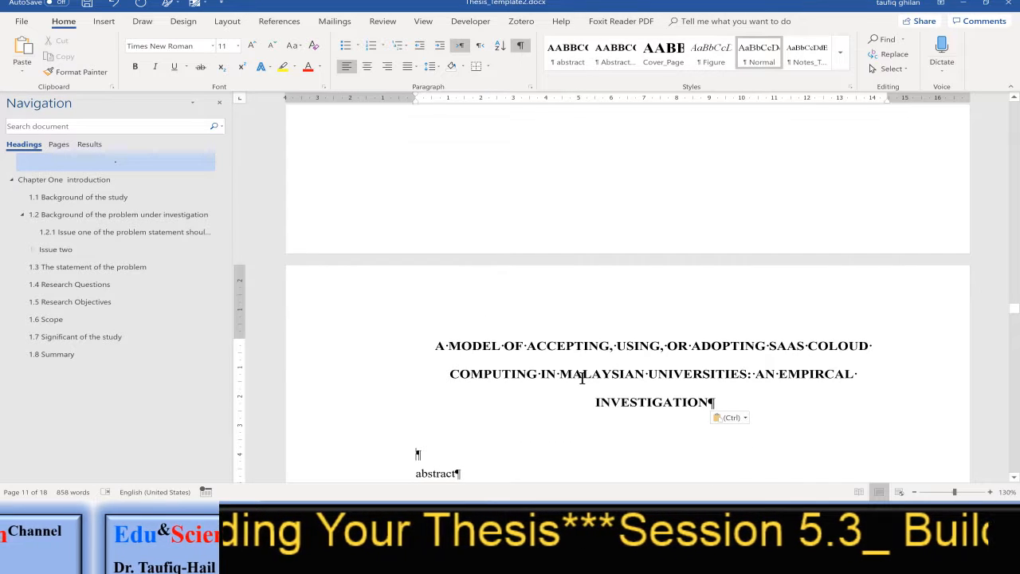
Delete the empty paragraph between the pasted thesis title and the "abstract" line
{"action": "left_click", "coordinate": [597, 351]}
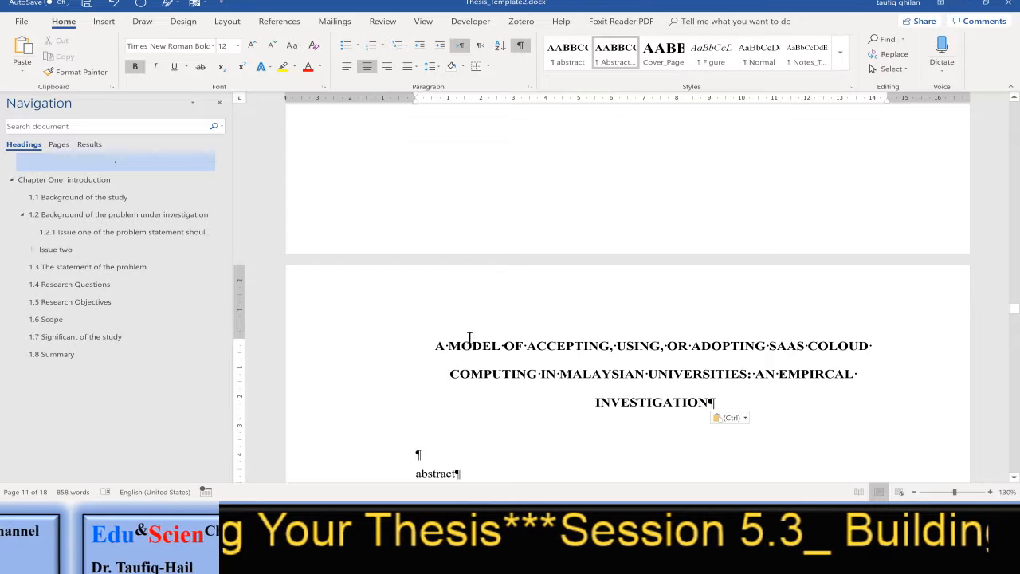
{"action": "left_click_drag", "start_coordinate": [437, 346], "coordinate": [746, 376]}
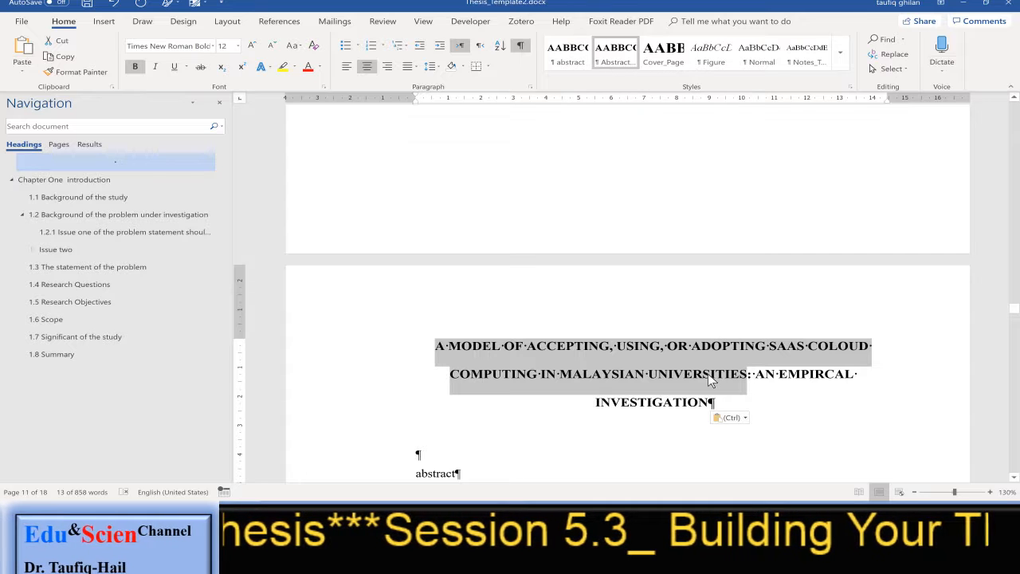
{"action": "scroll", "coordinate": [707, 373], "scroll_direction": "down", "scroll_amount": 3}
{"action": "left_click", "coordinate": [422, 323]}
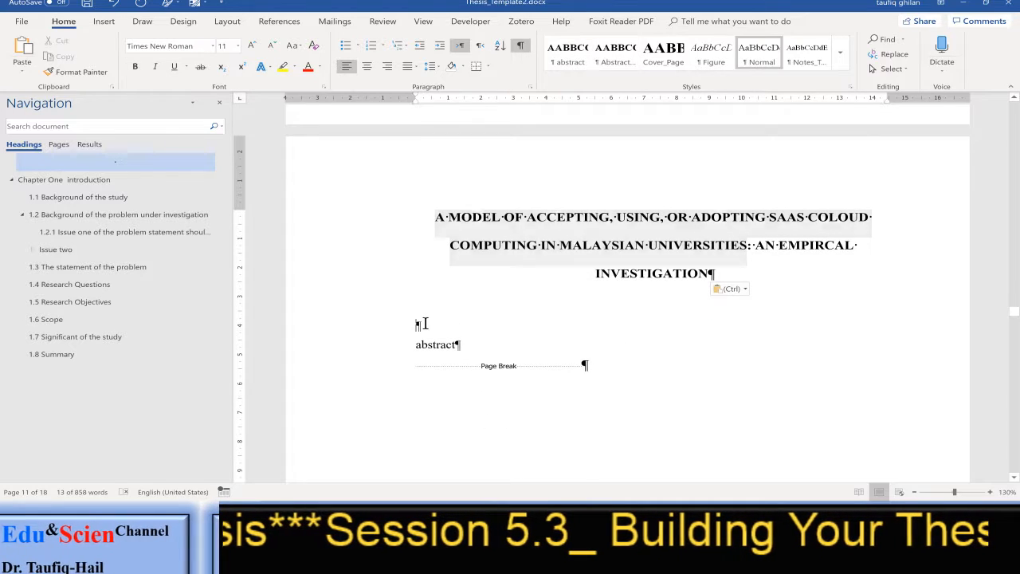
{"action": "key", "text": "Delete"}
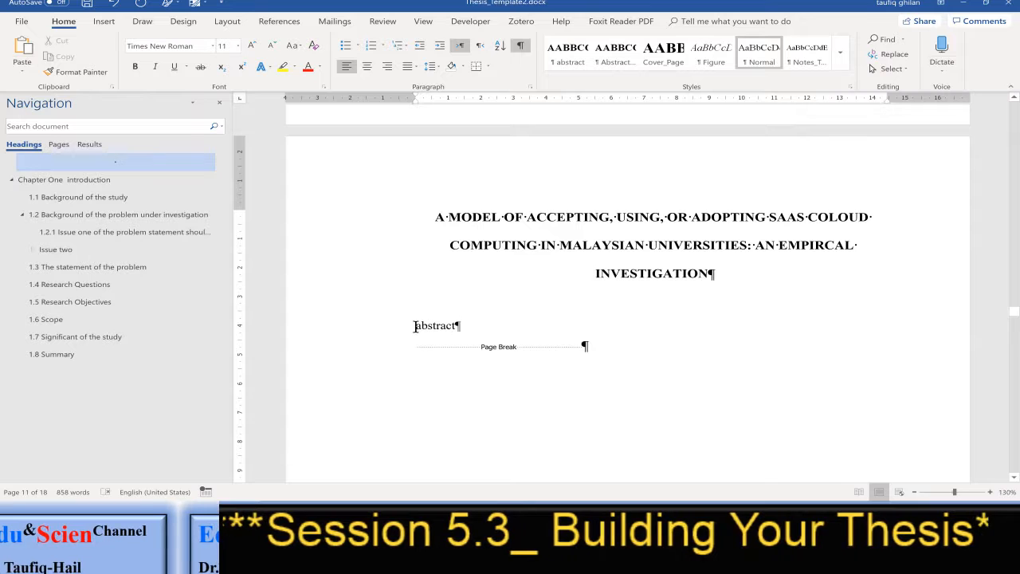
Apply the abstract style to the "abstract" line below the thesis title
{"action": "left_click_drag", "start_coordinate": [414, 326], "coordinate": [465, 325]}
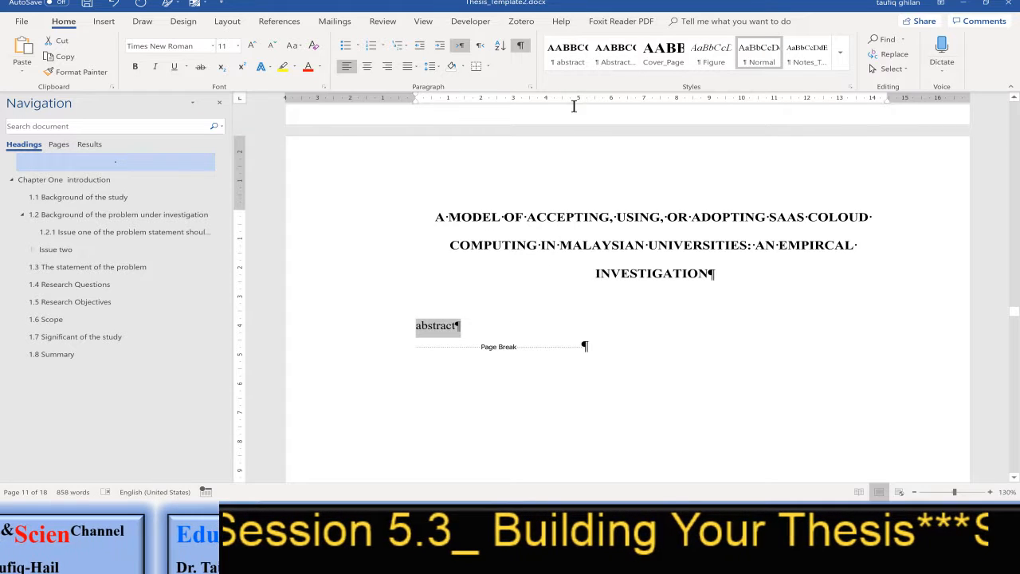
{"action": "left_click", "coordinate": [569, 66]}
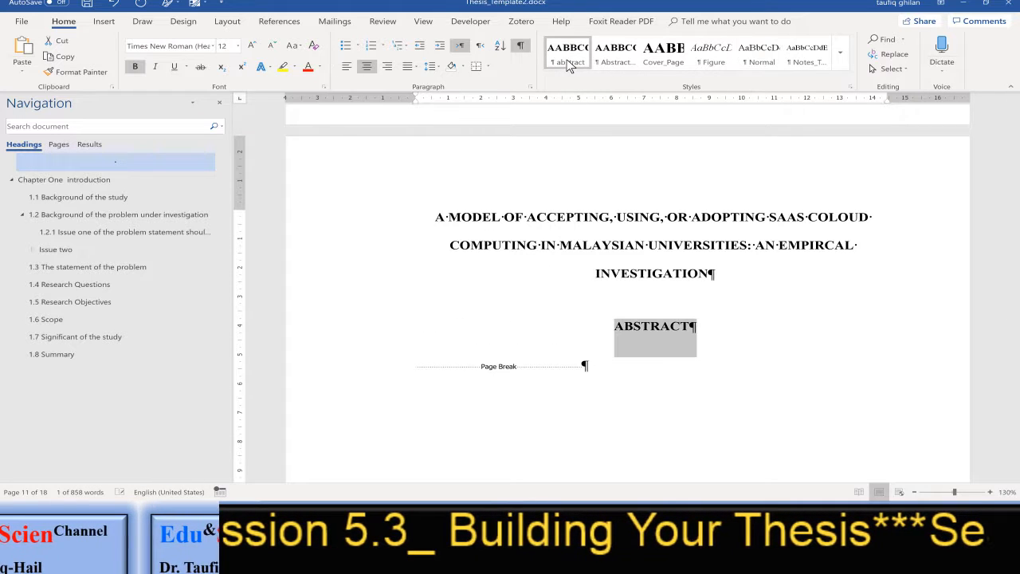
{"action": "left_click", "coordinate": [655, 340]}
Reduce the font size of the "By" line on the second title page to 12 pt
{"action": "scroll", "coordinate": [658, 335], "scroll_direction": "down", "scroll_amount": 10}
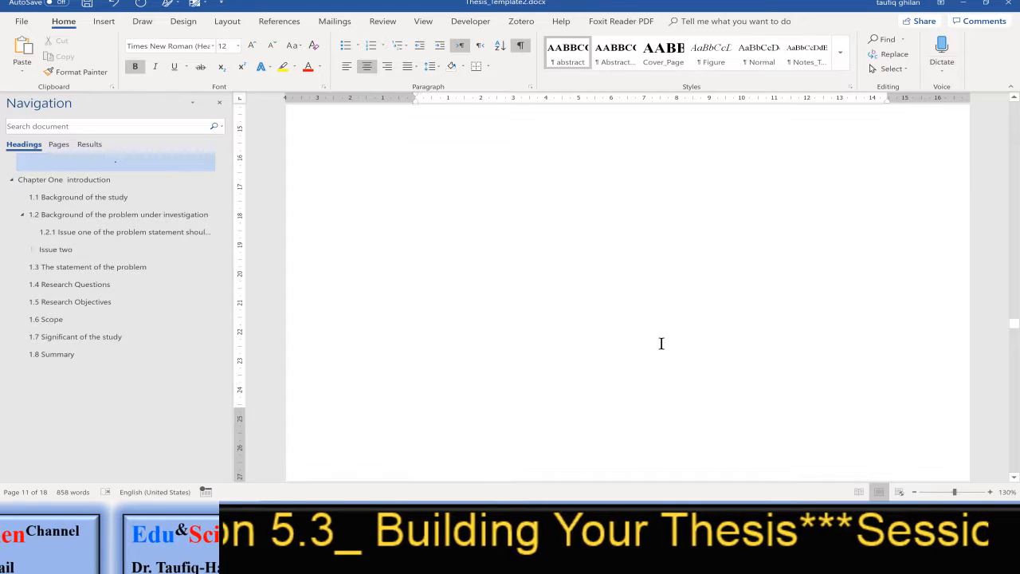
{"action": "scroll", "coordinate": [661, 343], "scroll_direction": "up", "scroll_amount": 8}
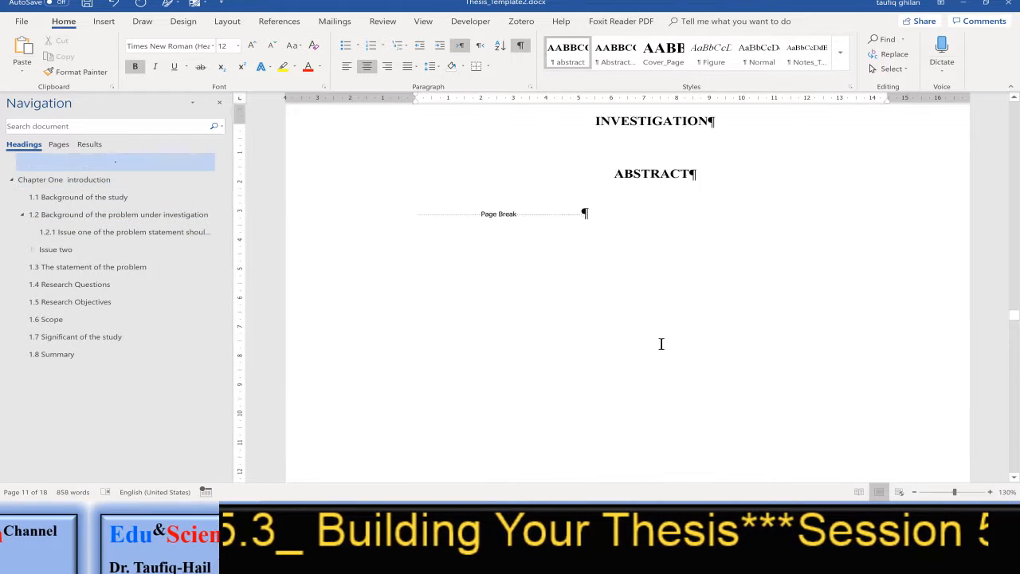
{"action": "scroll", "coordinate": [661, 344], "scroll_direction": "up", "scroll_amount": 12}
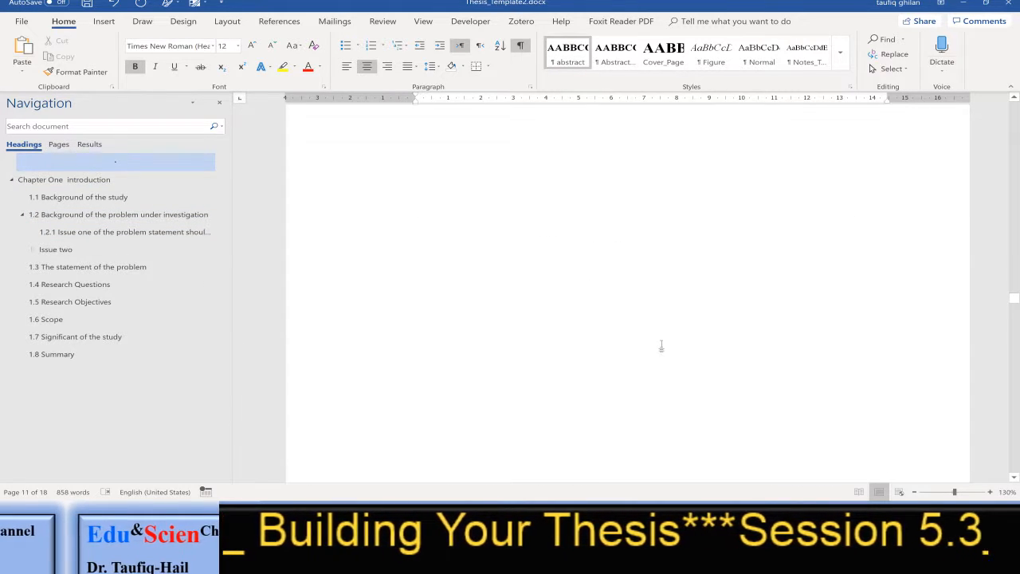
{"action": "scroll", "coordinate": [661, 344], "scroll_direction": "up", "scroll_amount": 10}
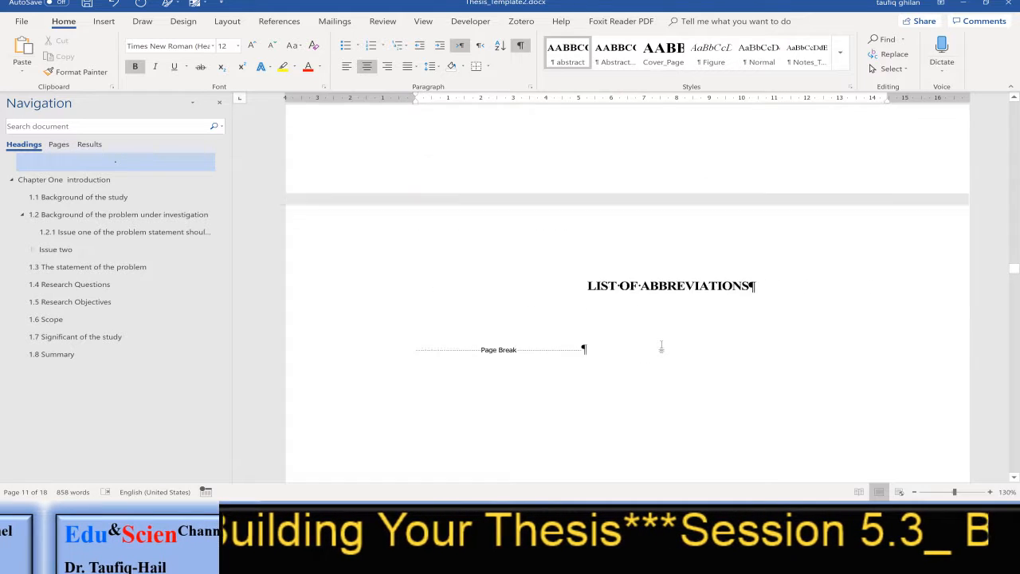
{"action": "scroll", "coordinate": [661, 344], "scroll_direction": "up", "scroll_amount": 10}
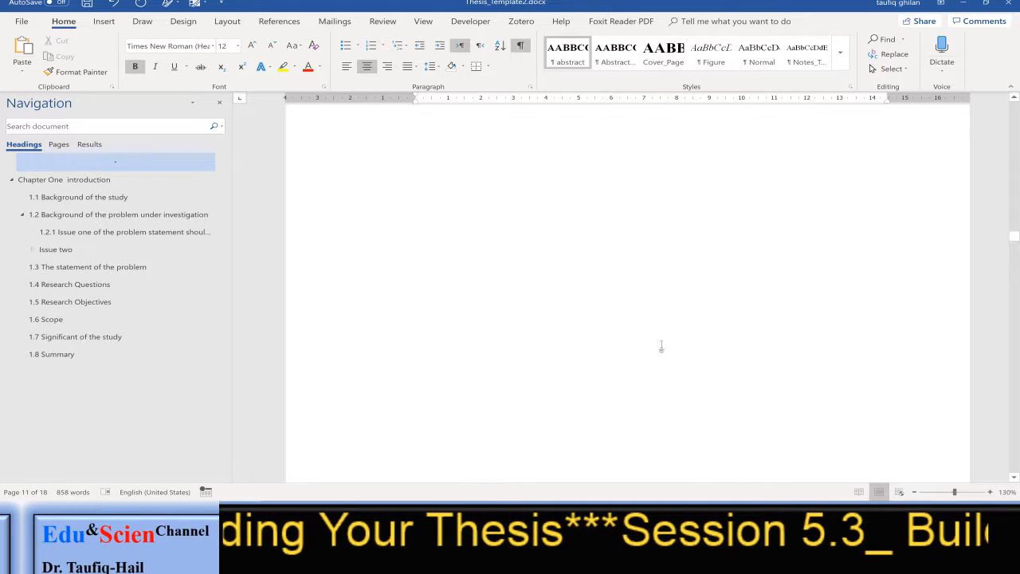
{"action": "scroll", "coordinate": [660, 345], "scroll_direction": "up", "scroll_amount": 10}
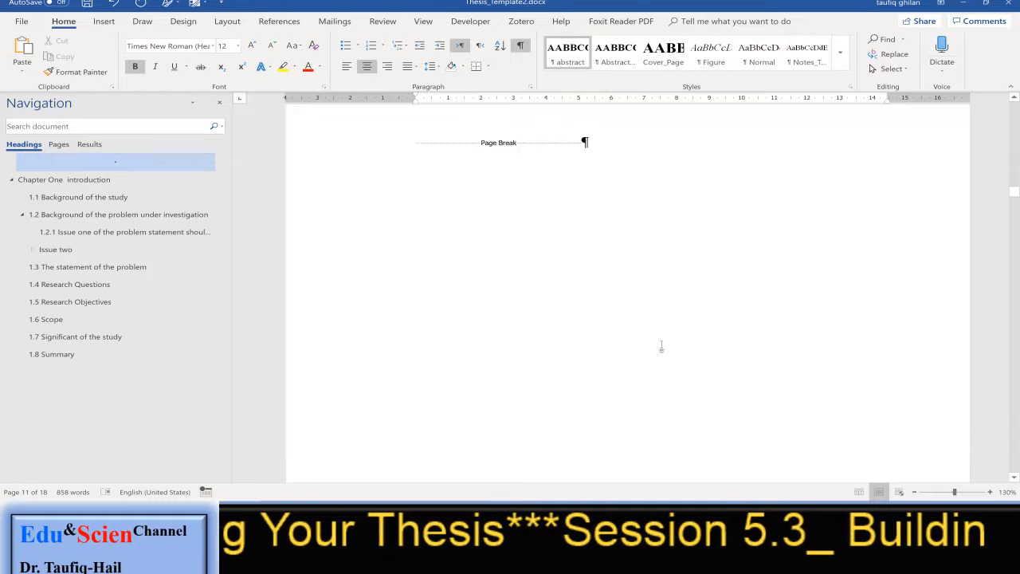
{"action": "scroll", "coordinate": [661, 345], "scroll_direction": "up", "scroll_amount": 10}
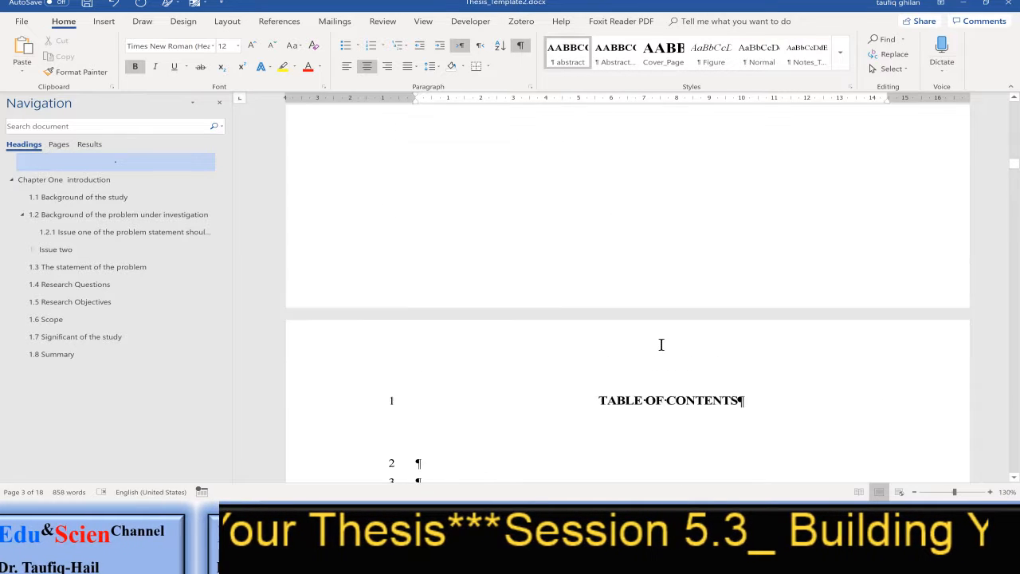
{"action": "scroll", "coordinate": [661, 344], "scroll_direction": "up", "scroll_amount": 10}
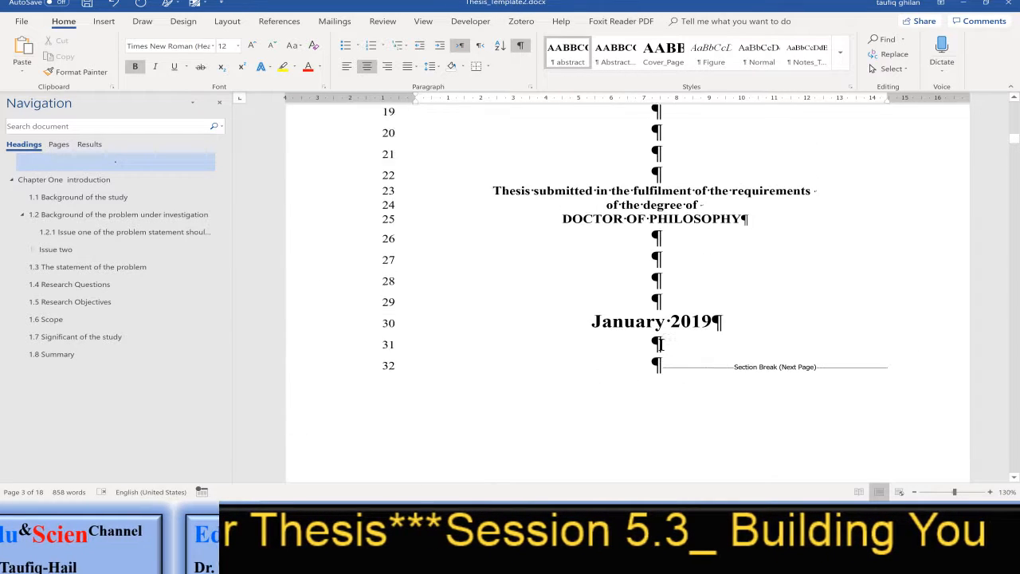
{"action": "scroll", "coordinate": [661, 345], "scroll_direction": "up", "scroll_amount": 3}
{"action": "scroll", "coordinate": [660, 345], "scroll_direction": "down", "scroll_amount": 5}
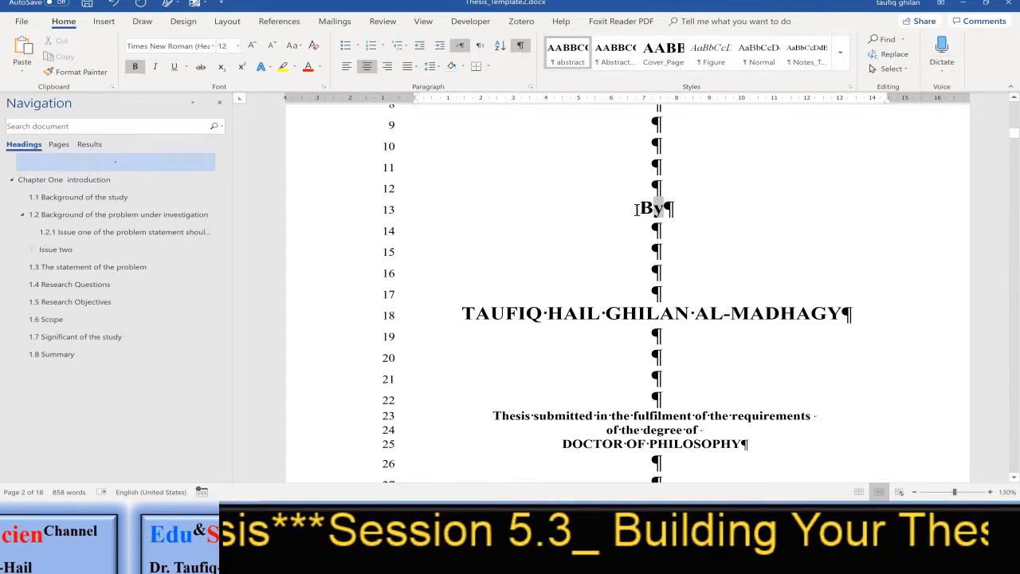
{"action": "left_click_drag", "start_coordinate": [637, 209], "coordinate": [675, 209]}
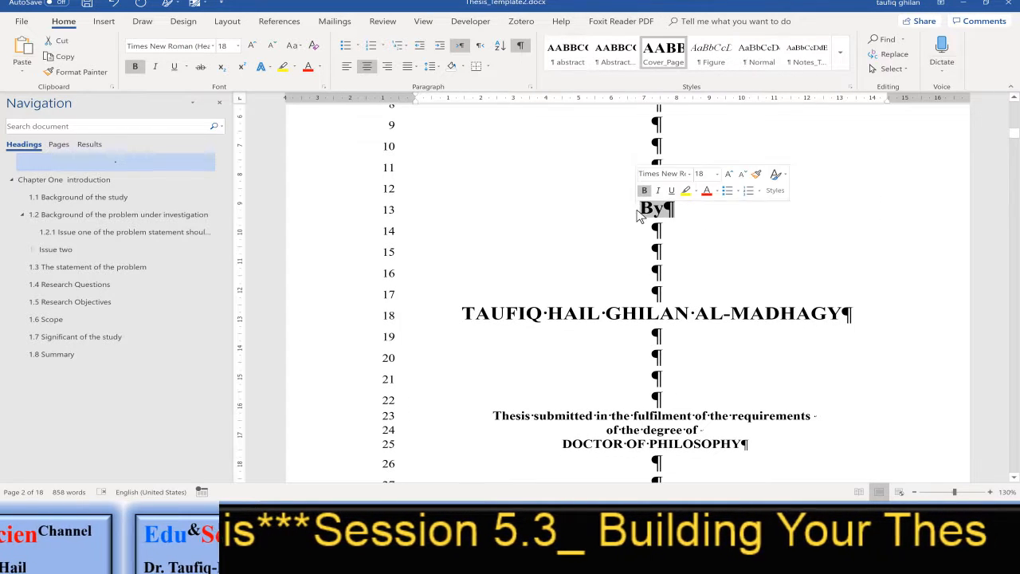
{"action": "left_click", "coordinate": [275, 46]}
{"action": "left_click", "coordinate": [274, 46]}
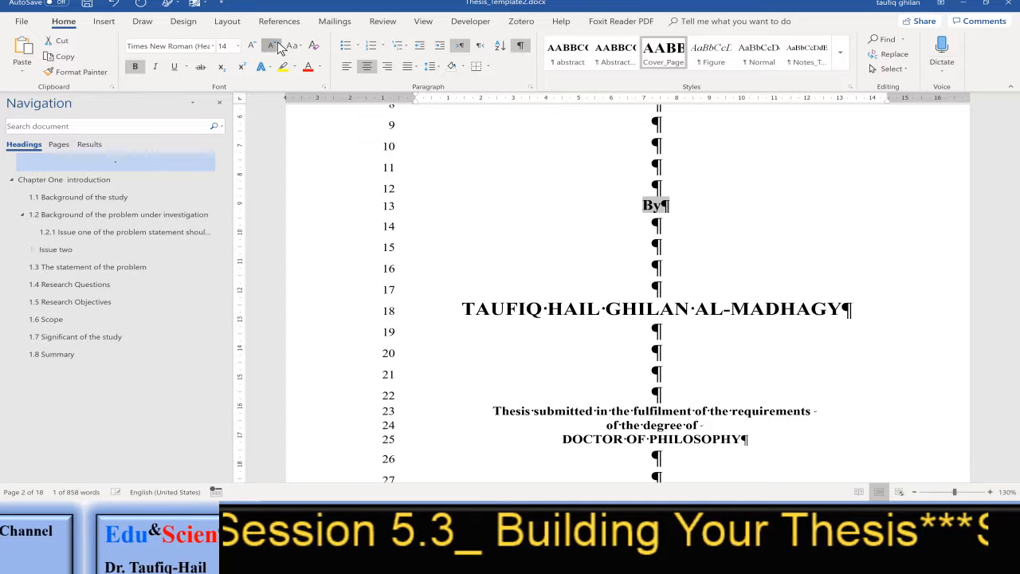
{"action": "left_click", "coordinate": [274, 46]}
Change the "By" line above the author's name to lowercase
{"action": "left_click", "coordinate": [666, 243]}
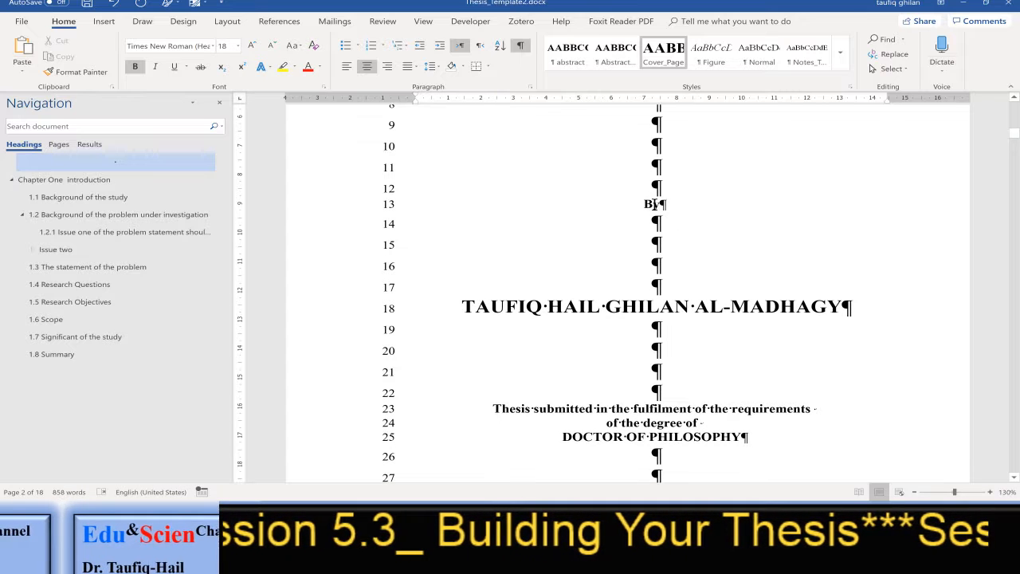
{"action": "left_click", "coordinate": [295, 46]}
{"action": "left_click", "coordinate": [315, 79]}
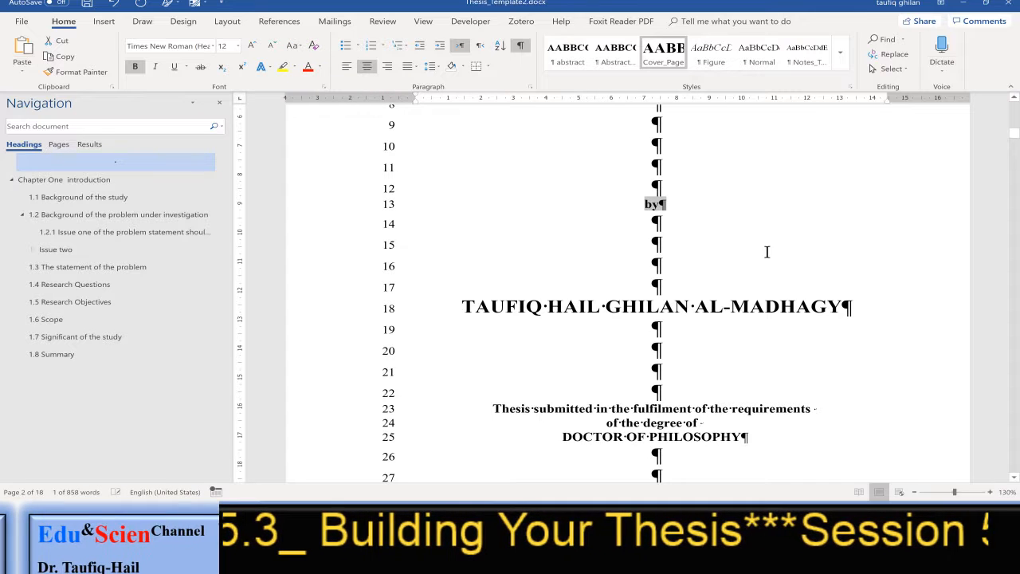
{"action": "left_click", "coordinate": [742, 256]}
Apply the Cover_Page style to all empty paragraphs between the thesis title and the author's name on the first cover page
{"action": "scroll", "coordinate": [745, 256], "scroll_direction": "down", "scroll_amount": 10}
{"action": "scroll", "coordinate": [747, 257], "scroll_direction": "up", "scroll_amount": 4}
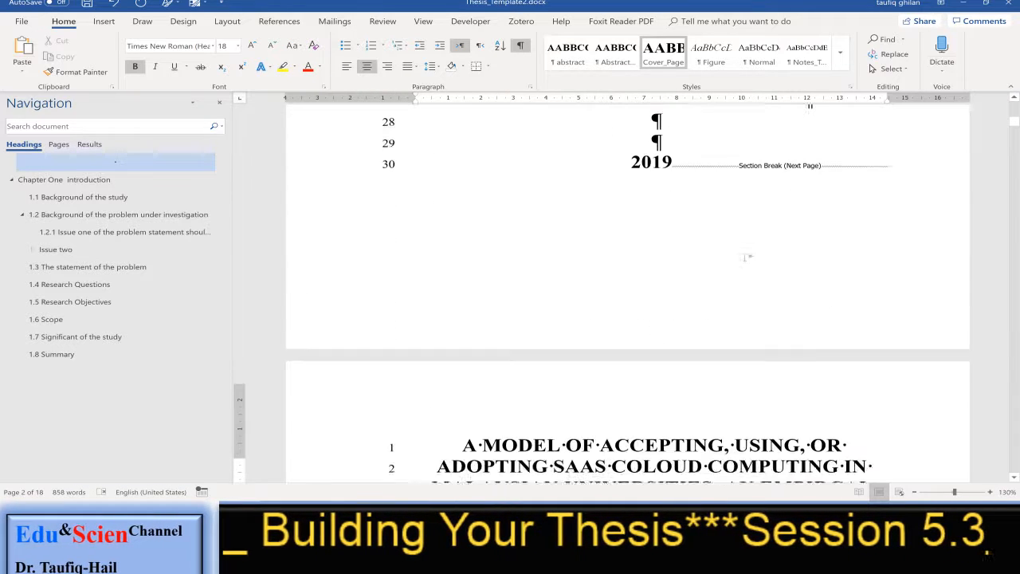
{"action": "scroll", "coordinate": [746, 256], "scroll_direction": "up", "scroll_amount": 8}
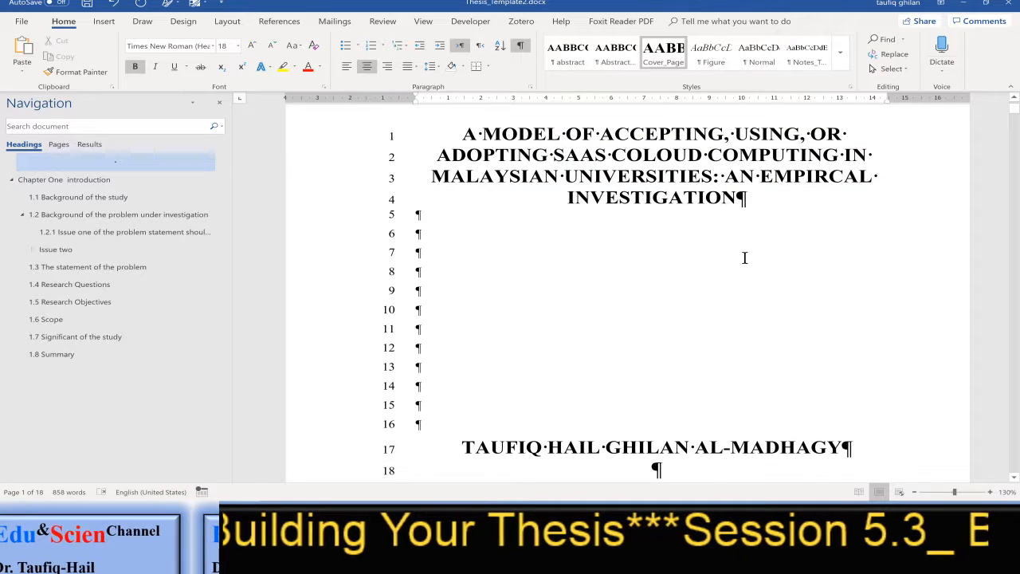
{"action": "left_click_drag", "start_coordinate": [416, 215], "coordinate": [415, 298]}
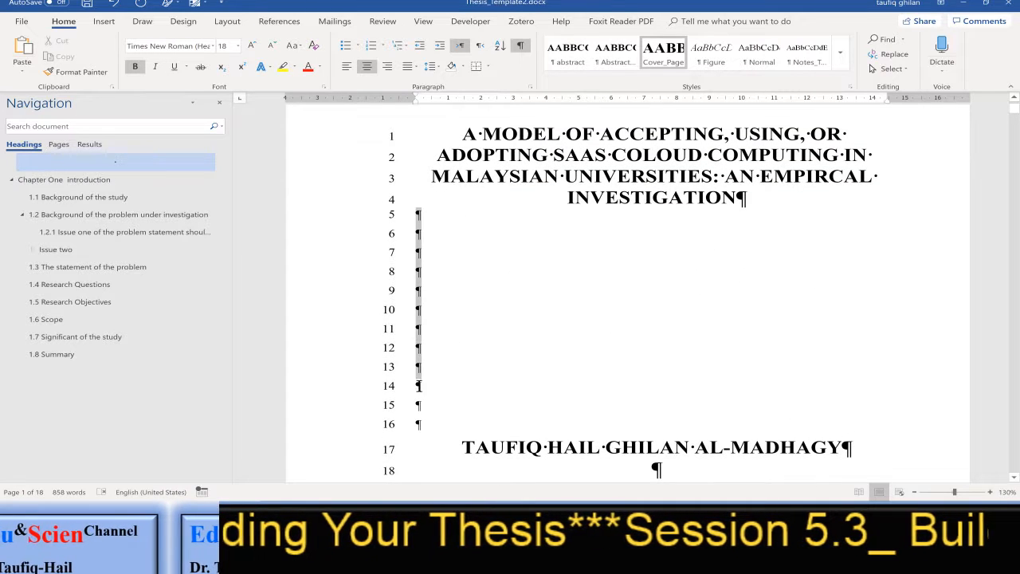
{"action": "left_click_drag", "start_coordinate": [418, 423], "coordinate": [418, 425]}
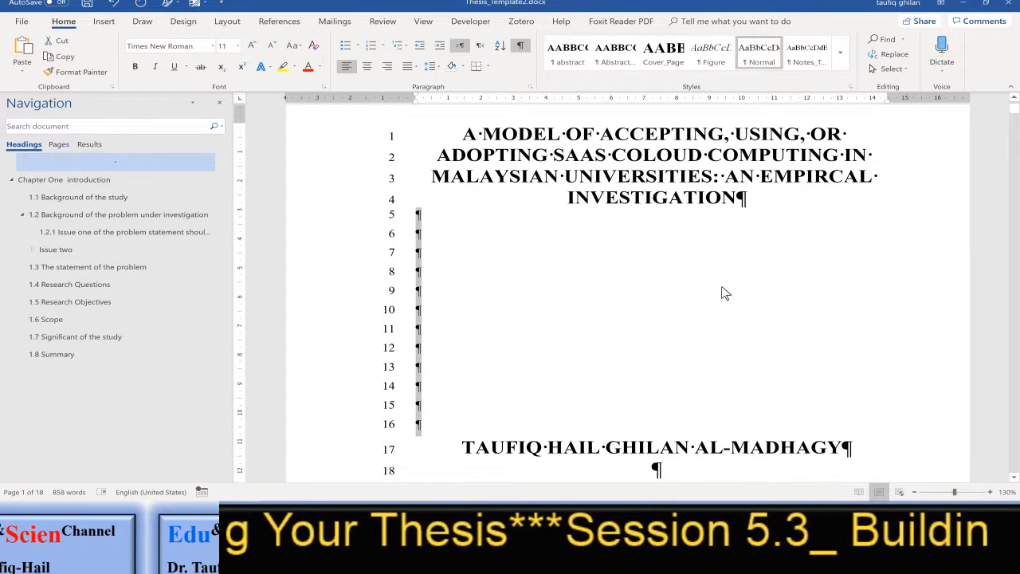
{"action": "left_click", "coordinate": [663, 53]}
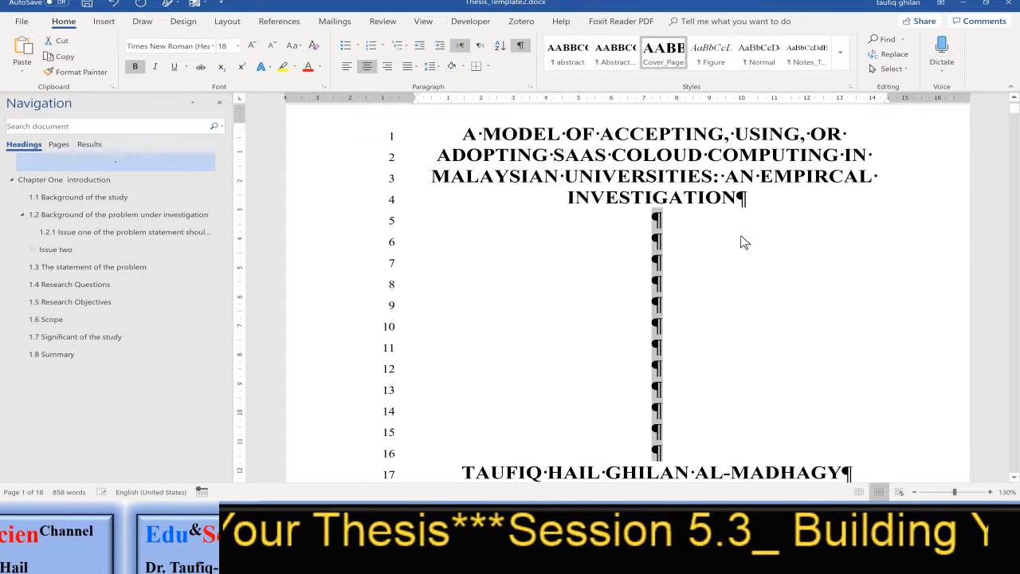
{"action": "scroll", "coordinate": [739, 236], "scroll_direction": "down", "scroll_amount": 5}
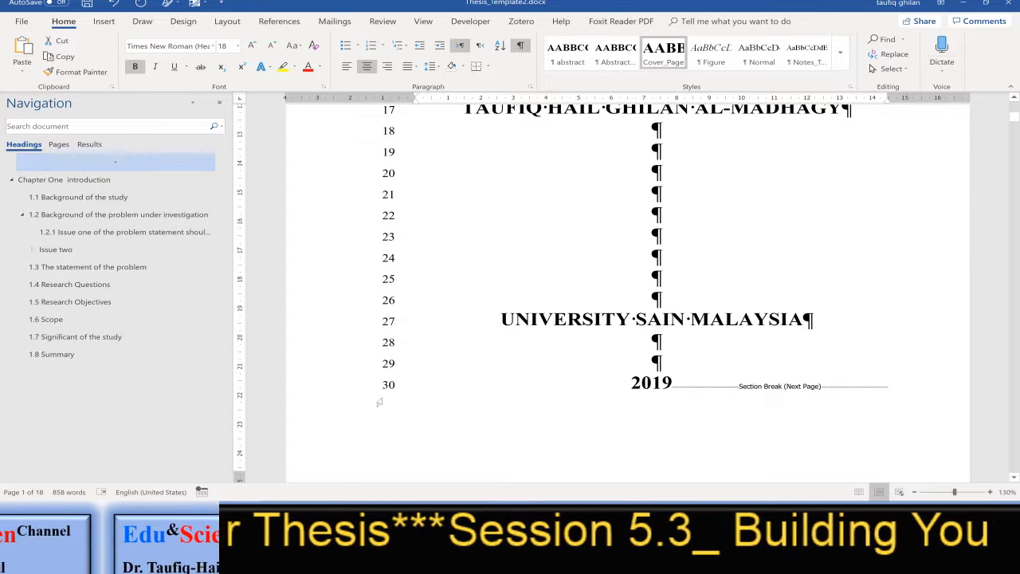
{"action": "scroll", "coordinate": [411, 271], "scroll_direction": "down", "scroll_amount": 10}
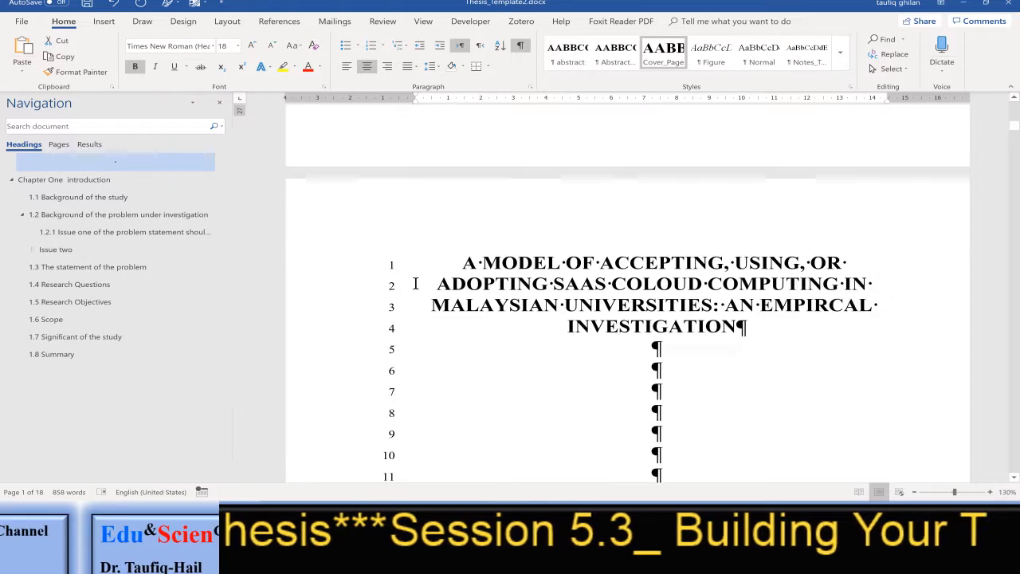
{"action": "scroll", "coordinate": [415, 280], "scroll_direction": "up", "scroll_amount": 5}
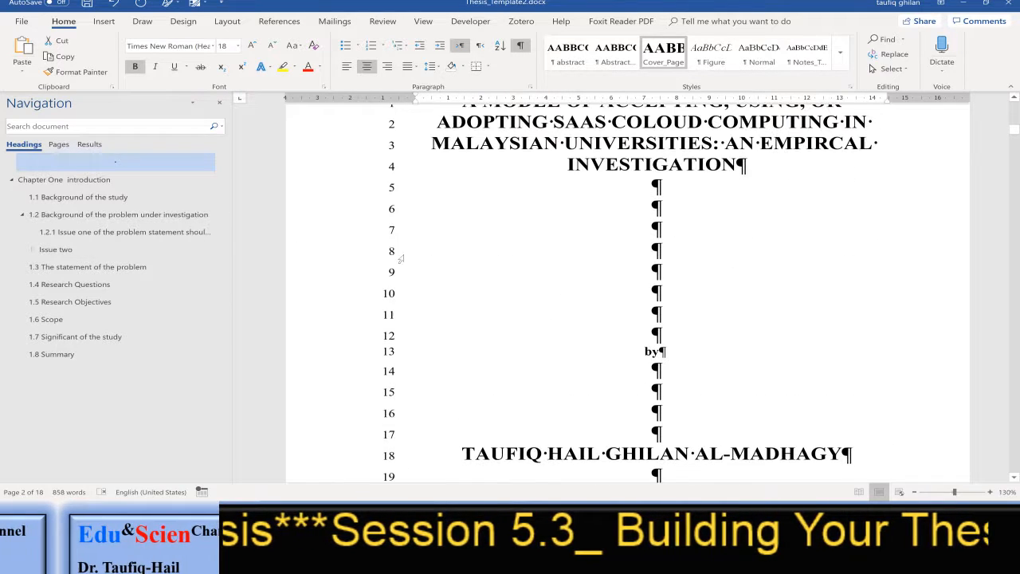